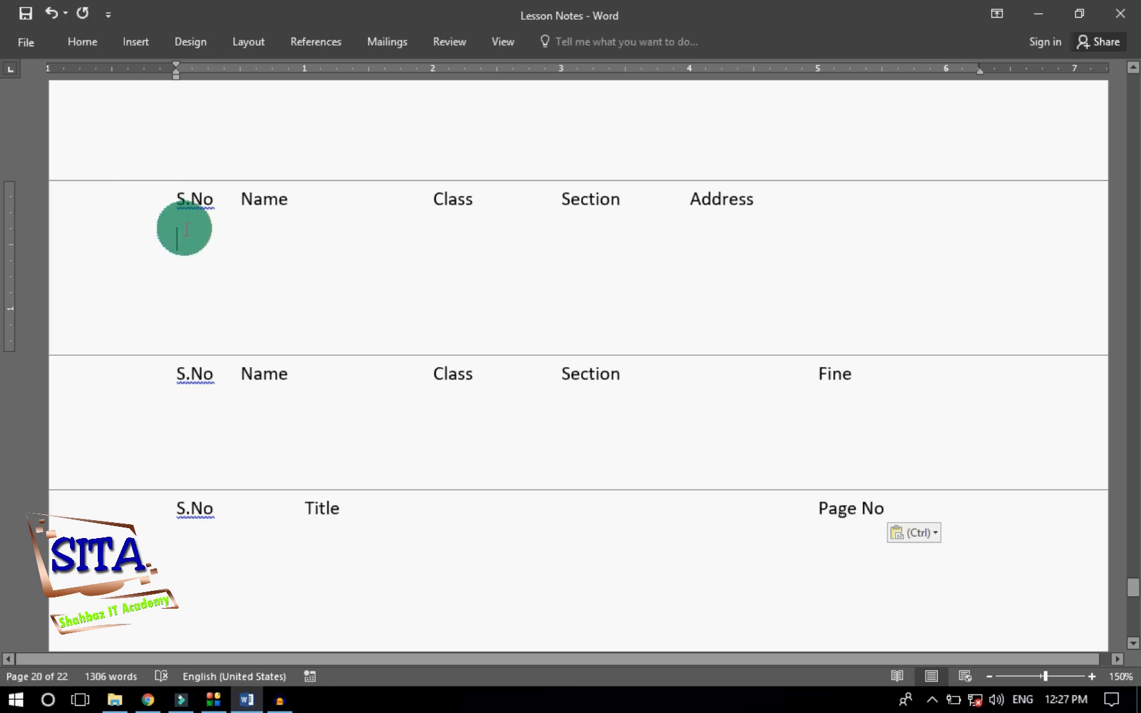
left_click(205, 234)
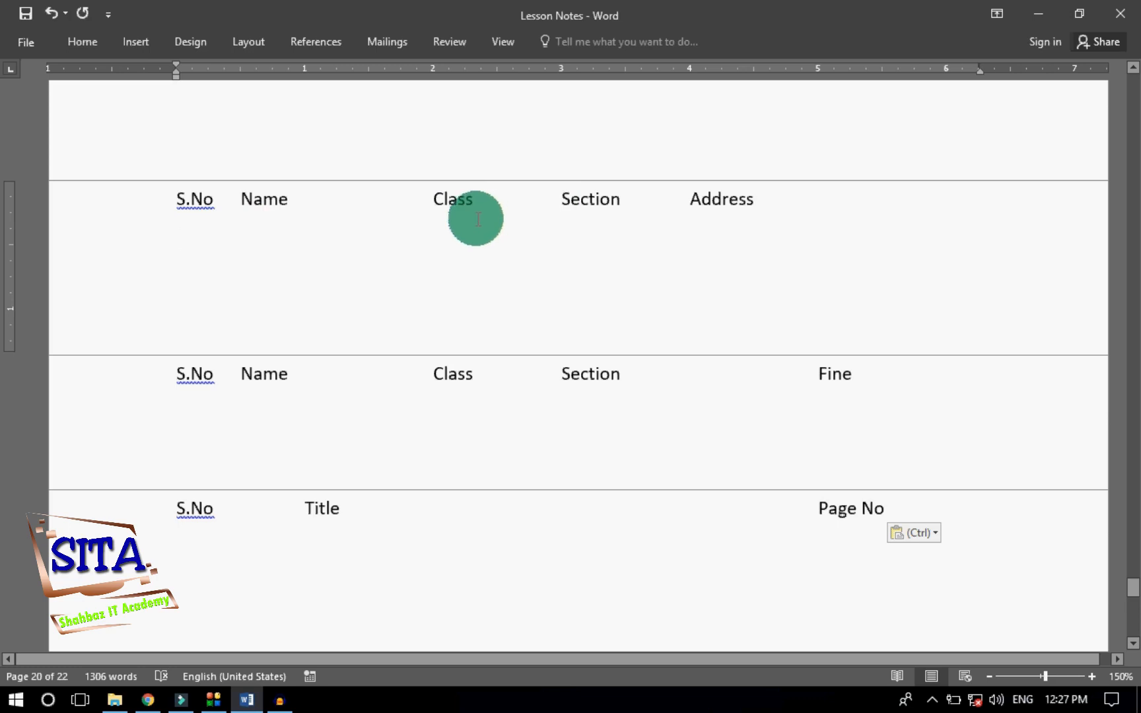
left_click(133, 243)
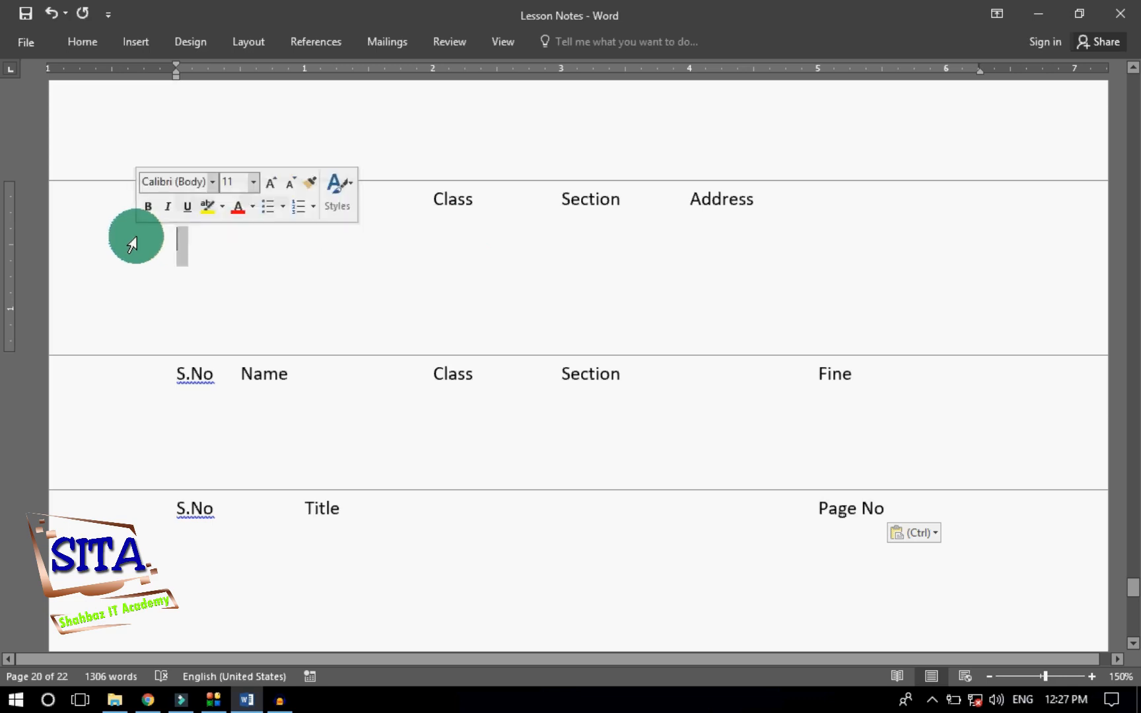
left_click(220, 237)
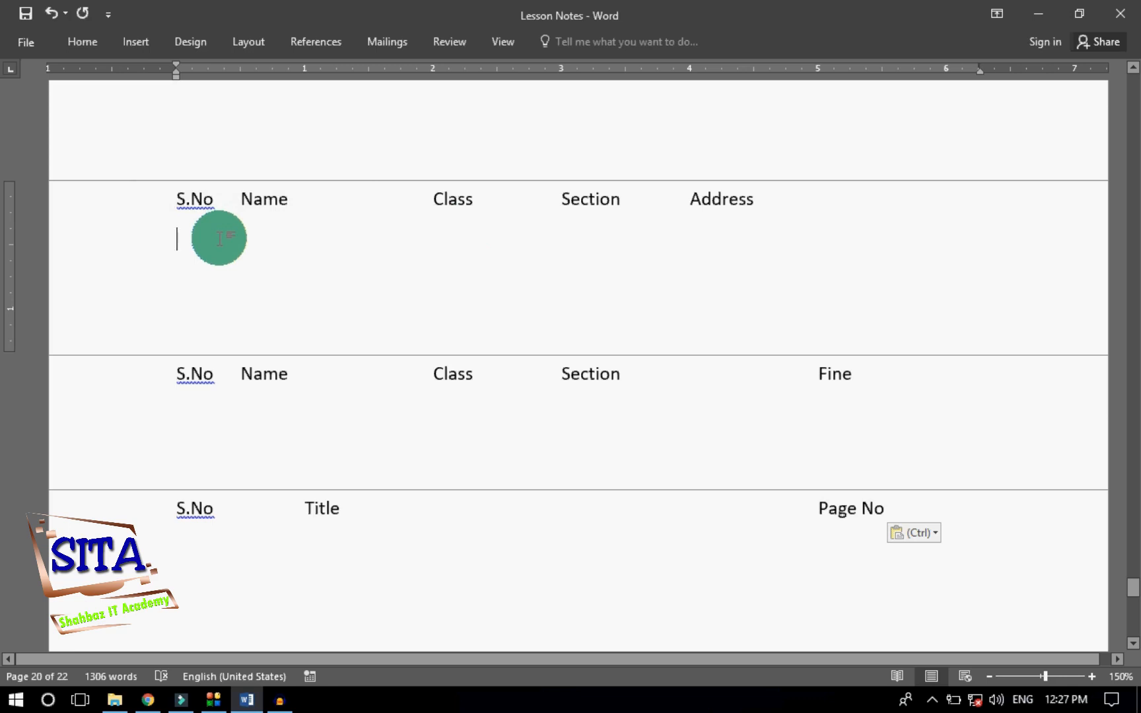
left_click(359, 199)
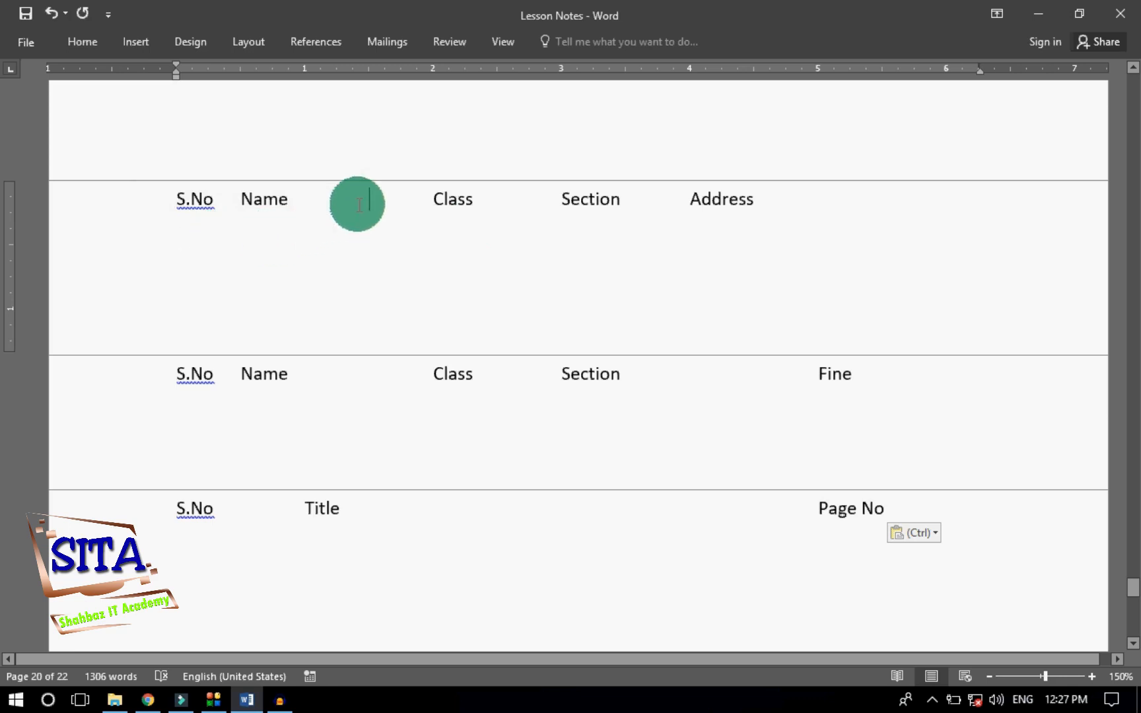
left_click(770, 206)
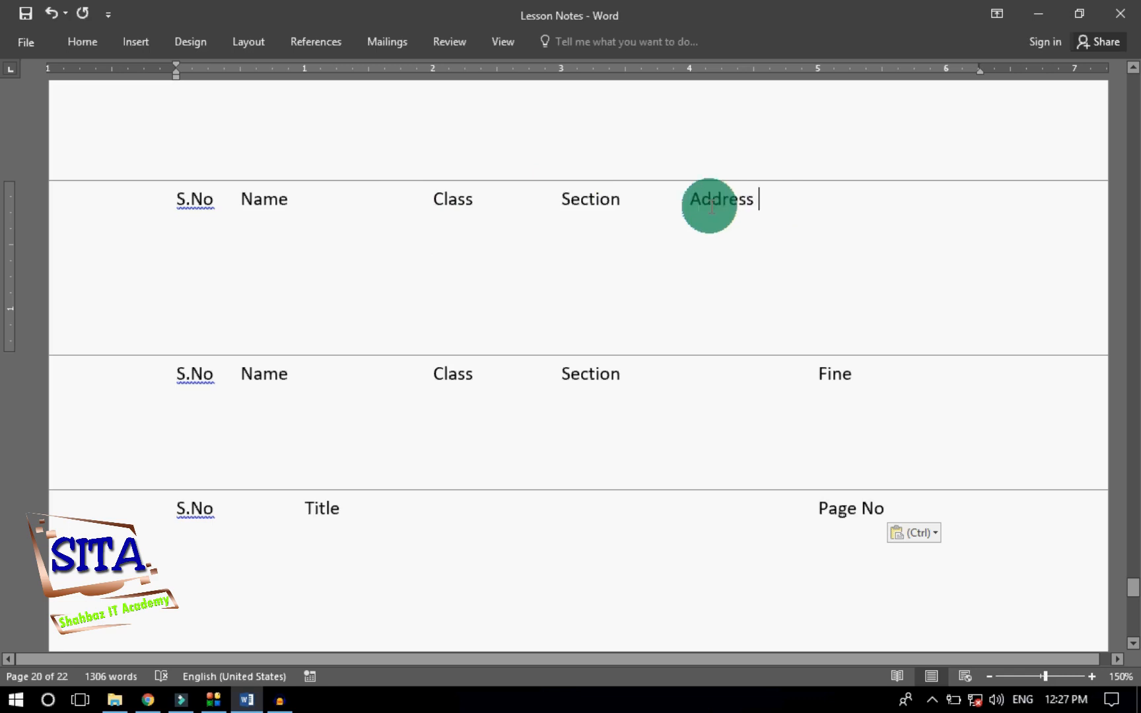
left_click(436, 204, "shift")
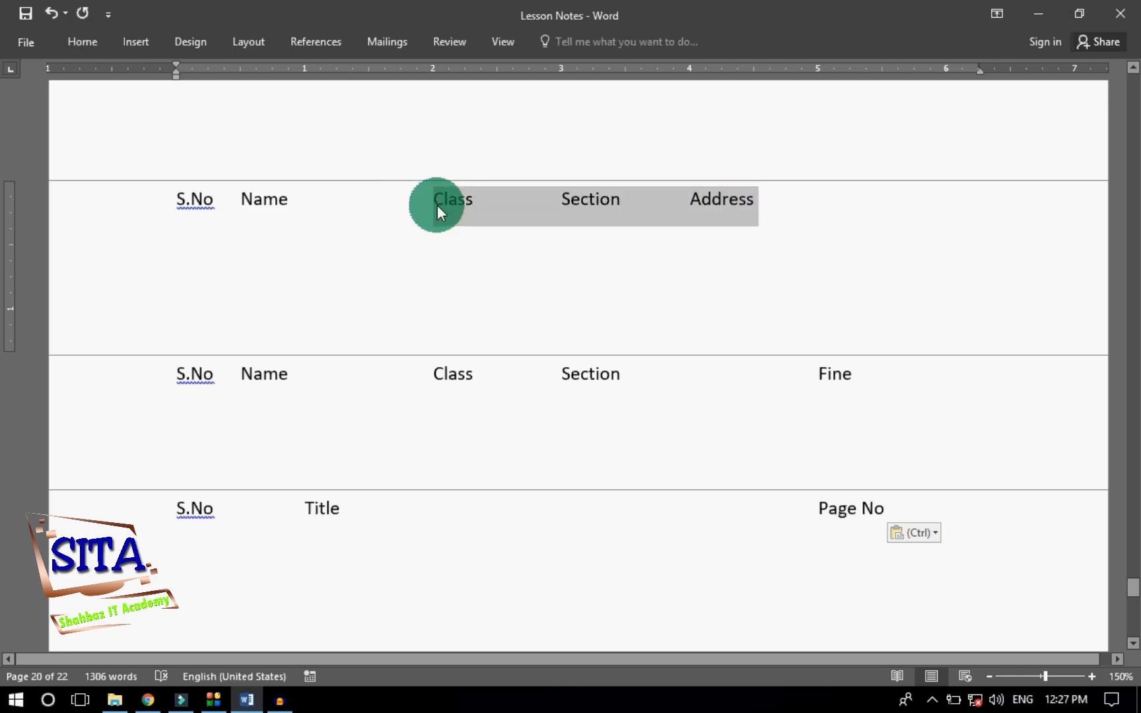
Add a left tab stop at 0.5" to the empty line below the header row ending in Address
left_click(228, 235)
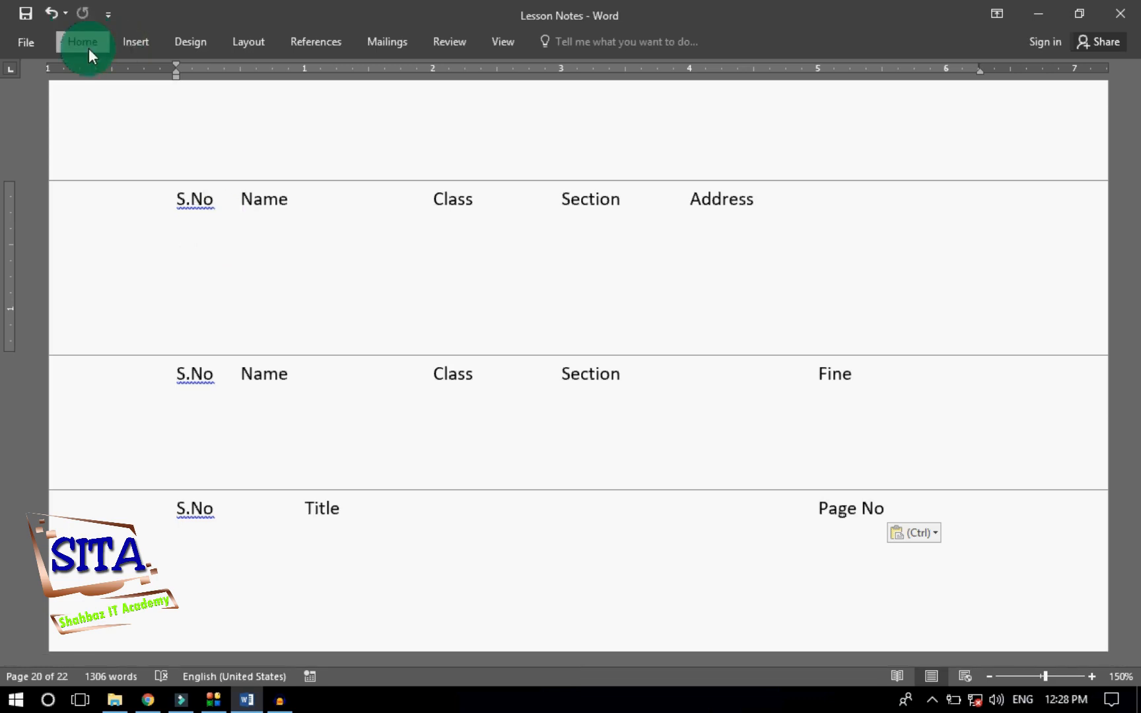
left_click(88, 48)
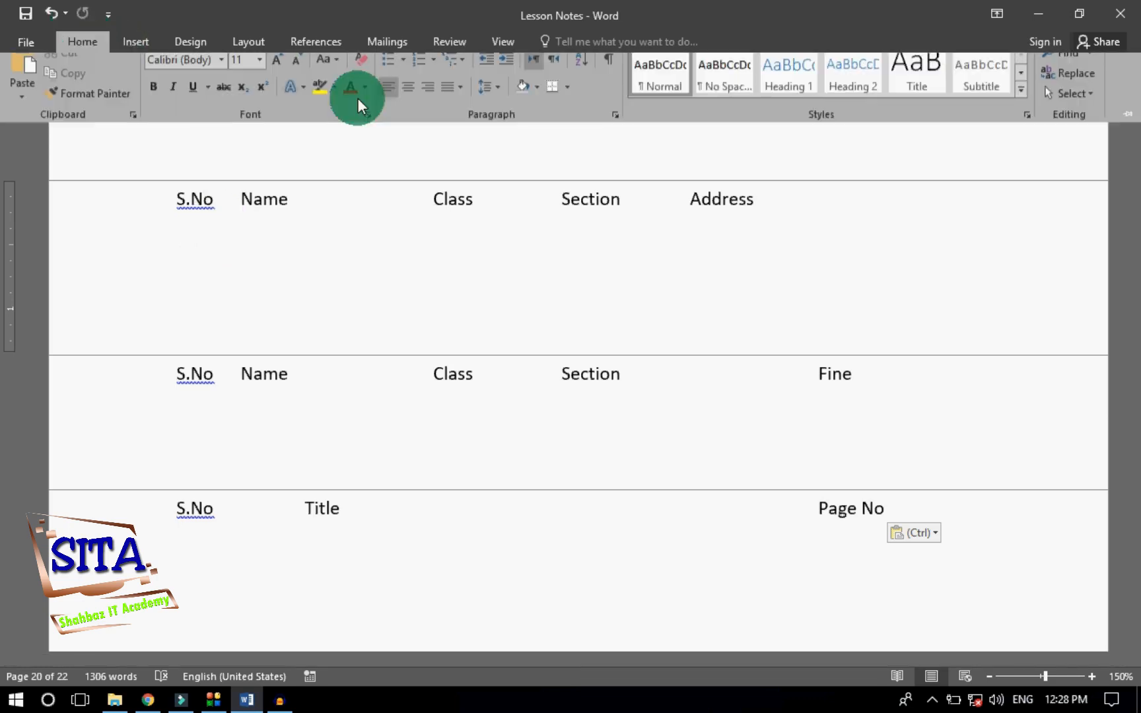
left_click(617, 126)
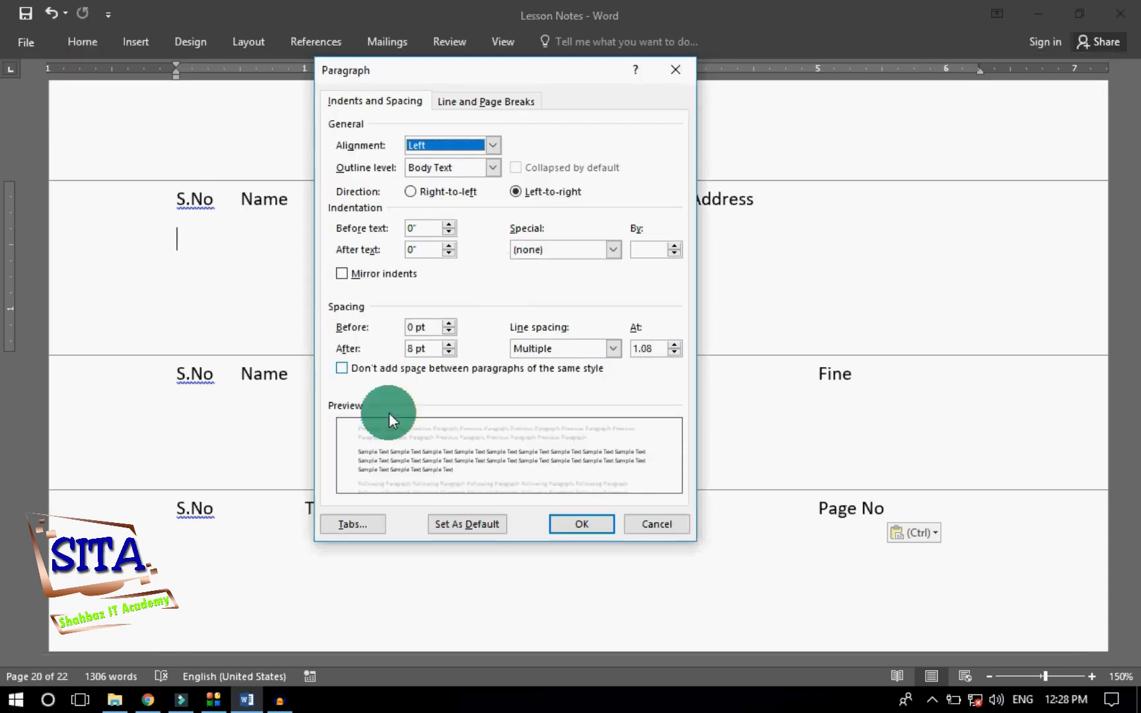
left_click(362, 523)
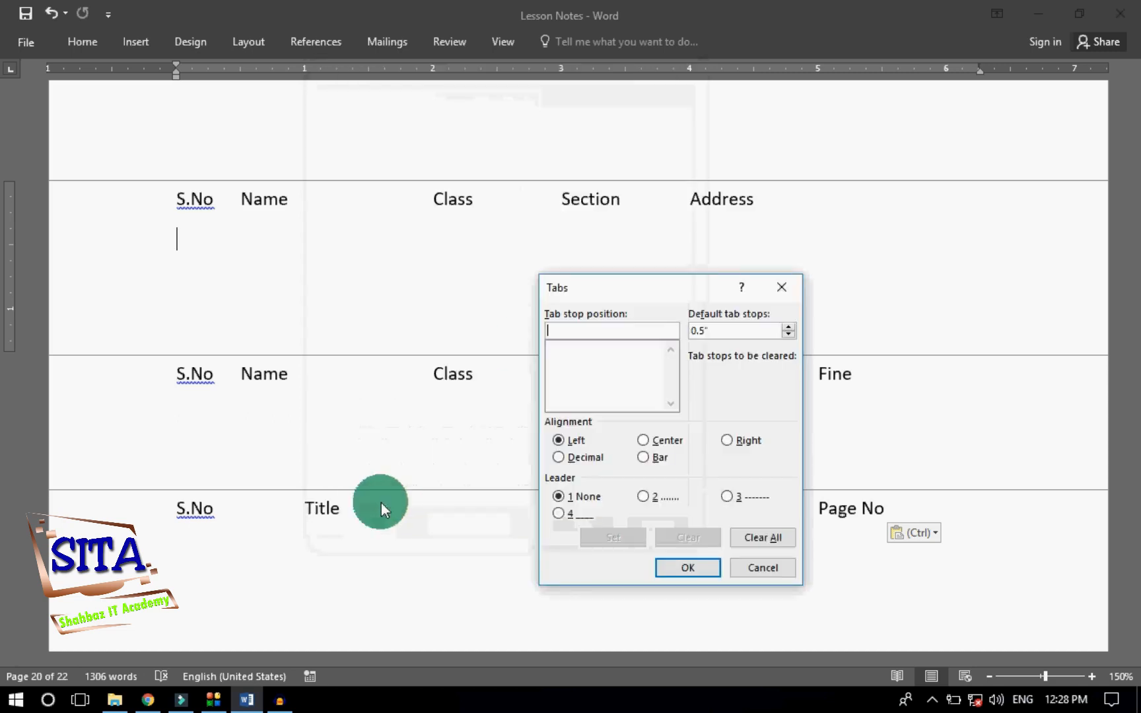
left_click_drag(641, 282, 600, 148)
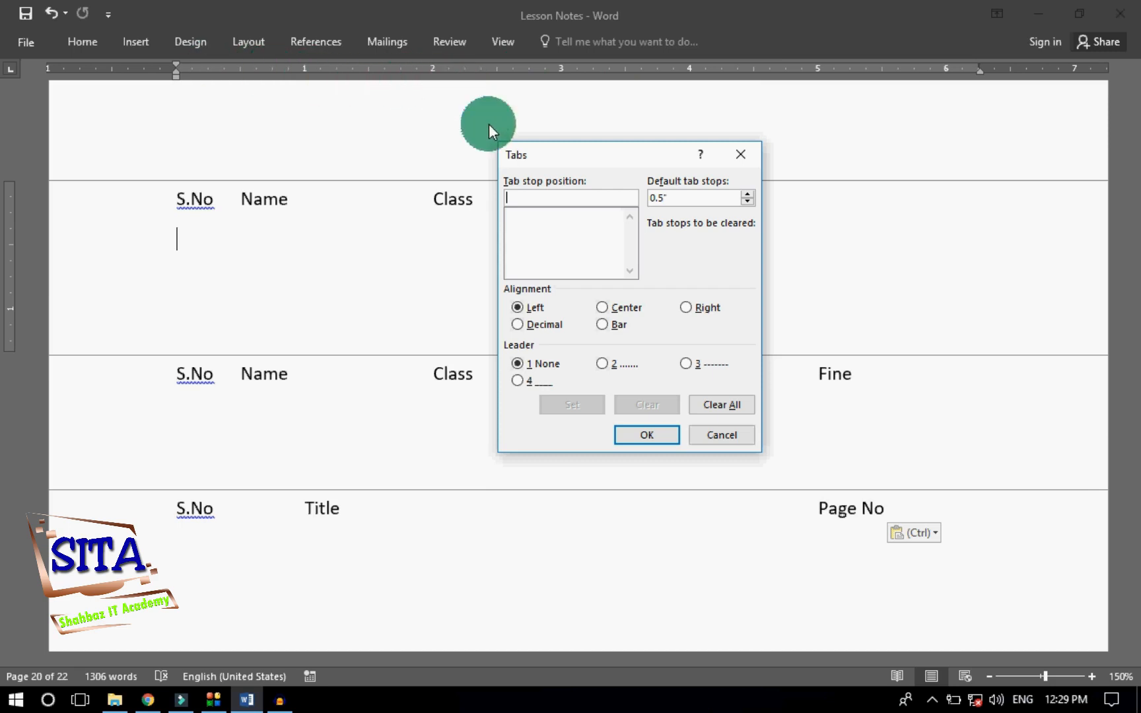
left_click_drag(578, 157, 428, 95)
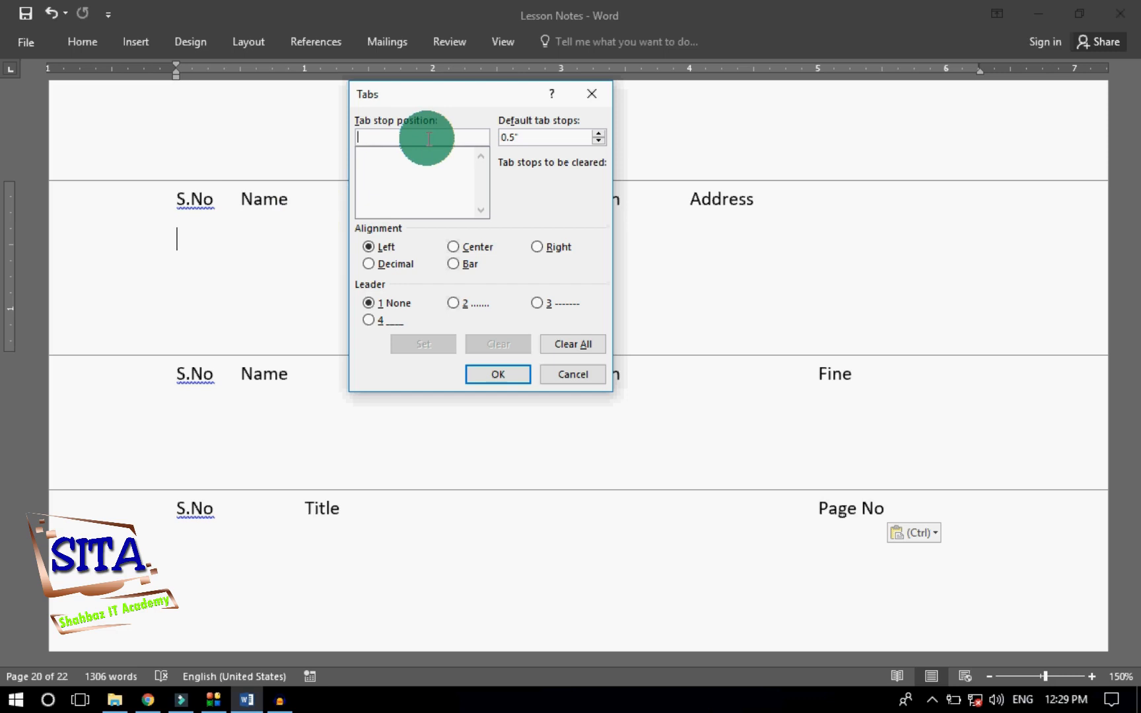
type(".5")
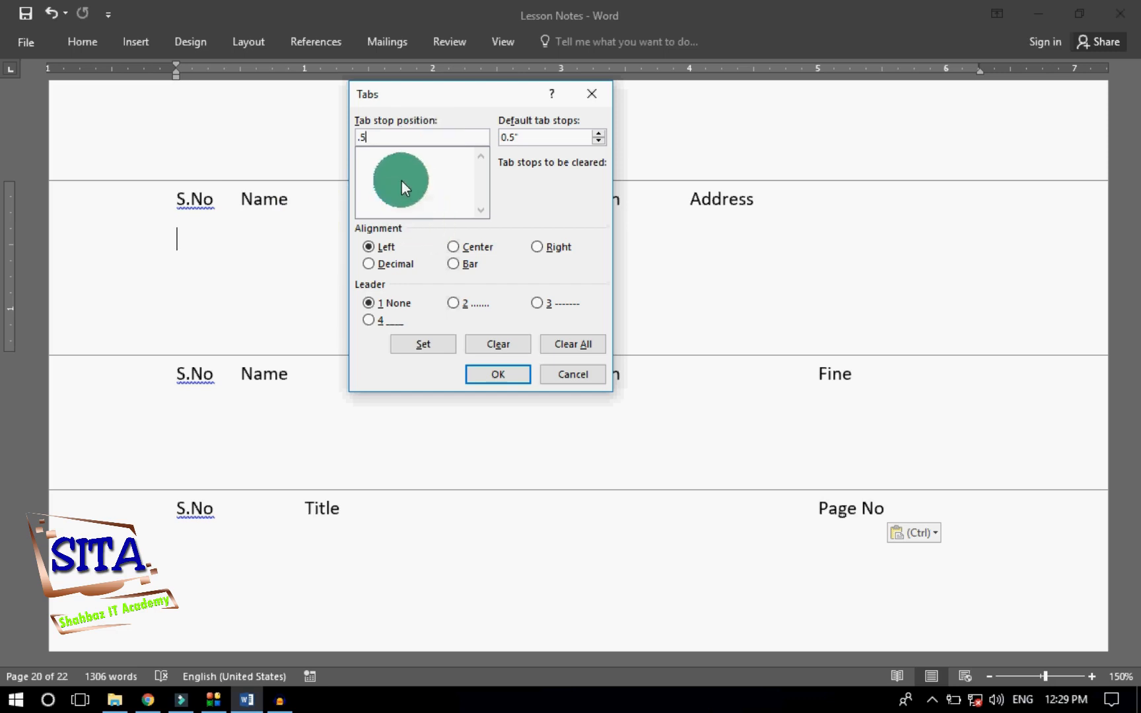
left_click(422, 342)
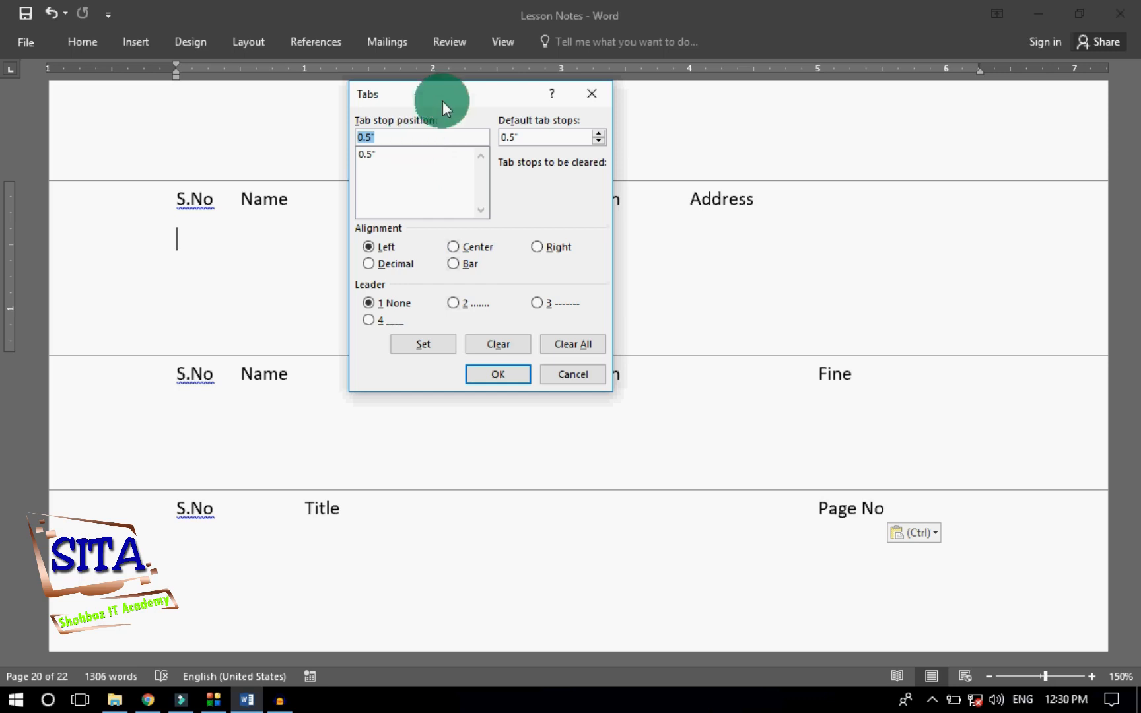
Add left tab stops at 2", 3" and 4" to the same line and apply the tab settings
left_click_drag(447, 98, 631, 189)
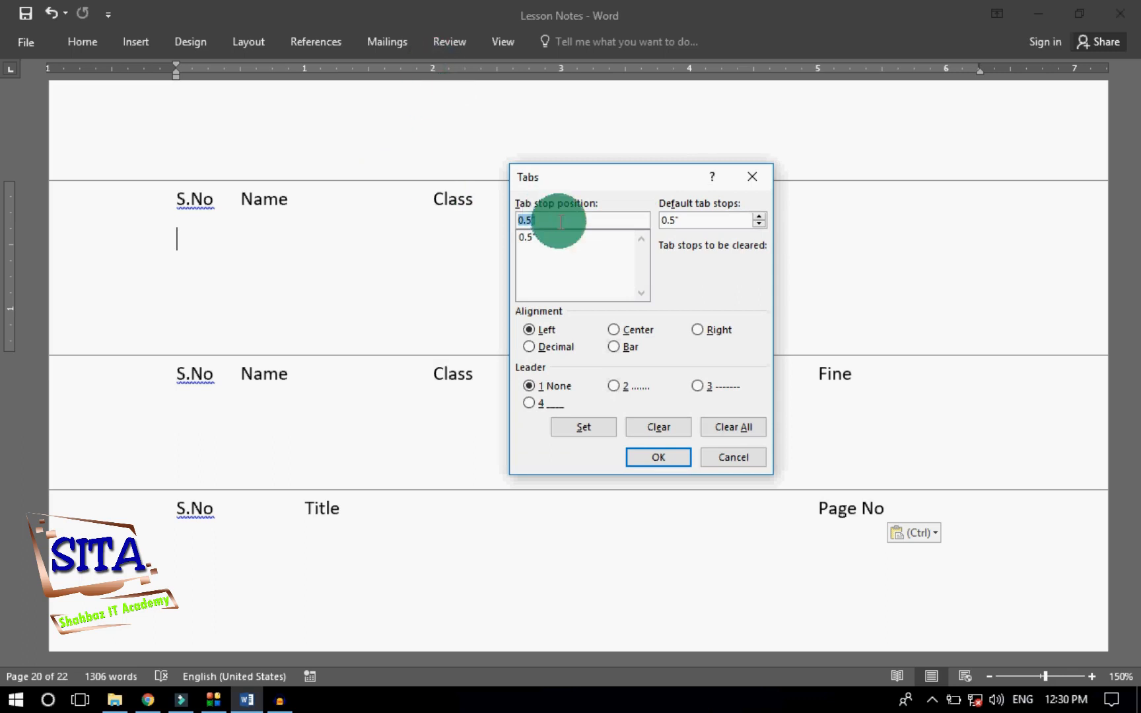
type("2")
left_click(591, 426)
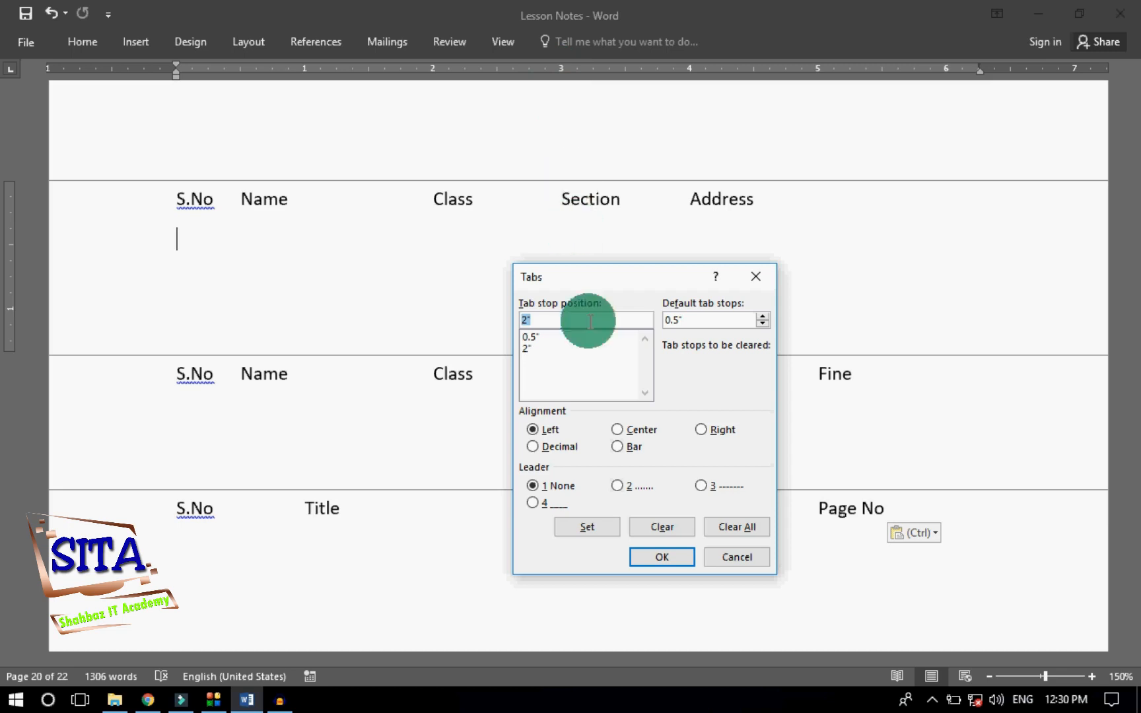
type("3")
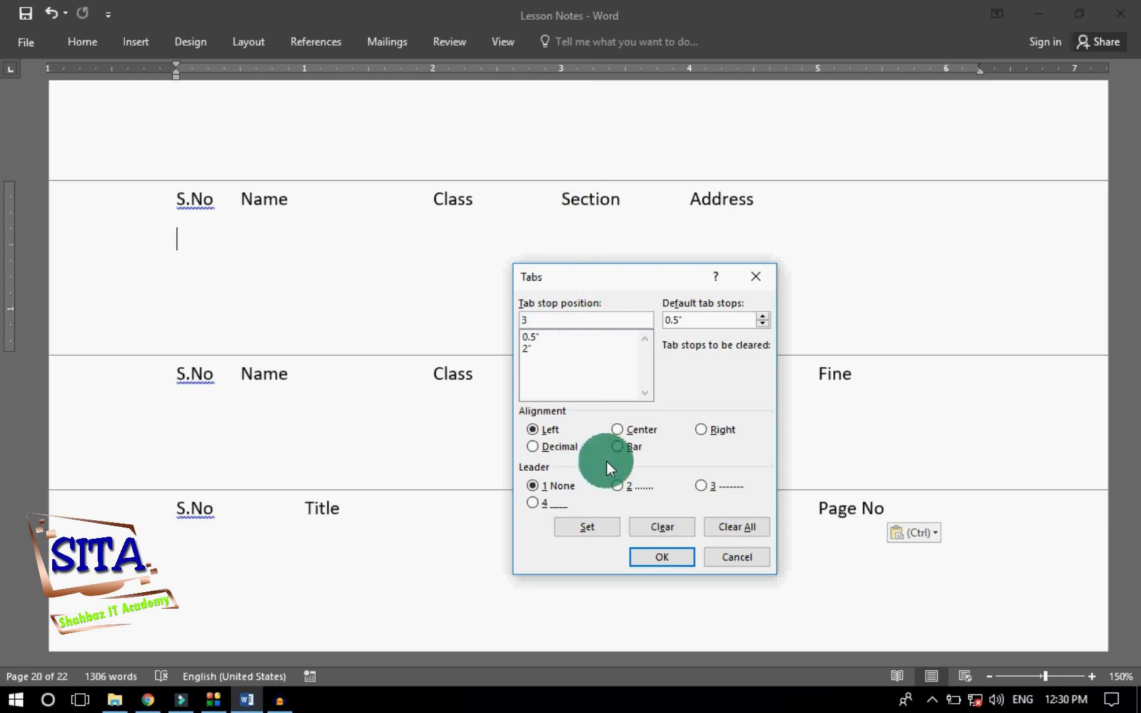
left_click(591, 527)
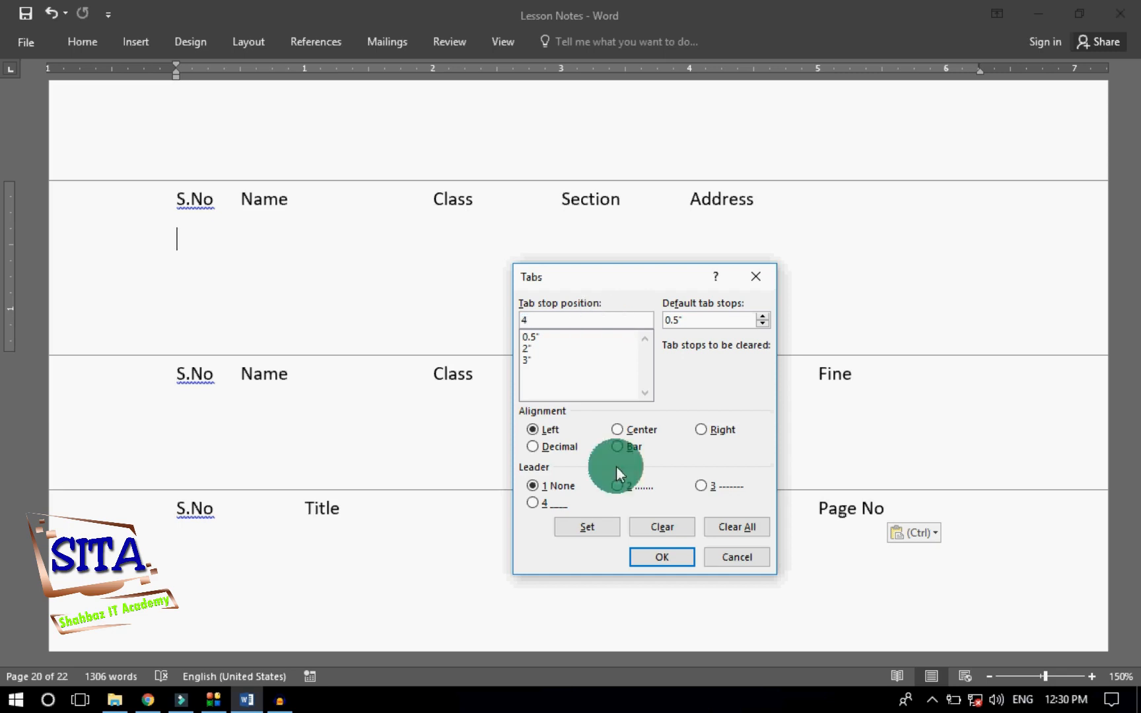
left_click(593, 525)
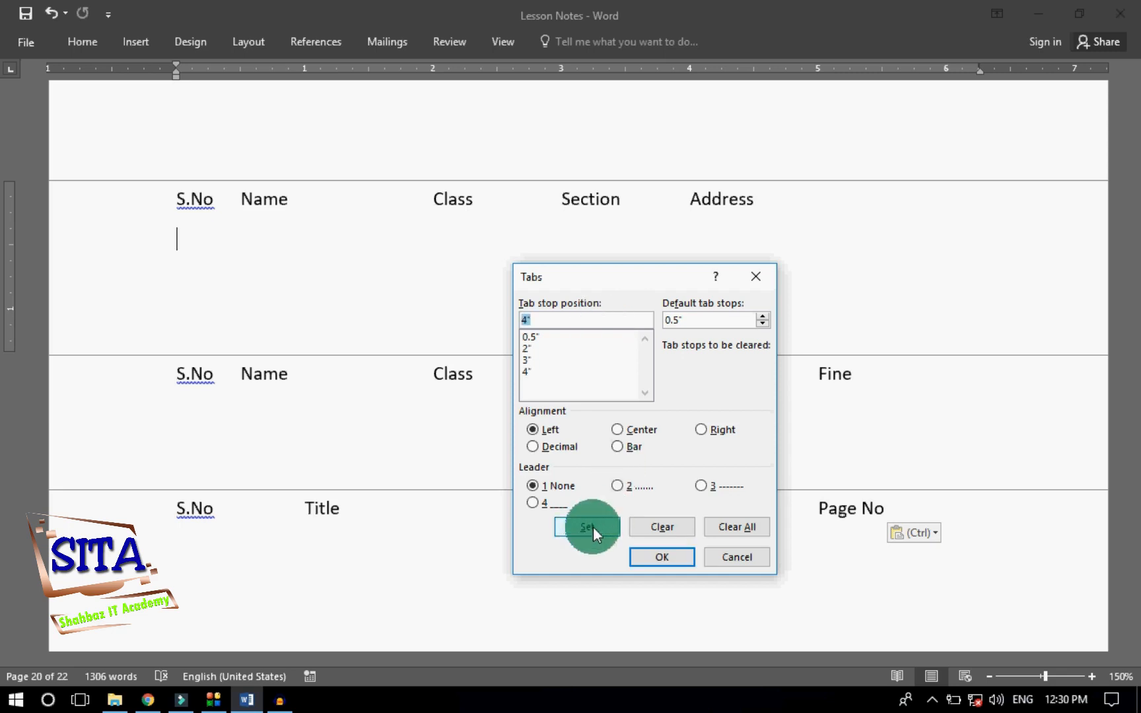
left_click_drag(614, 273, 554, 125)
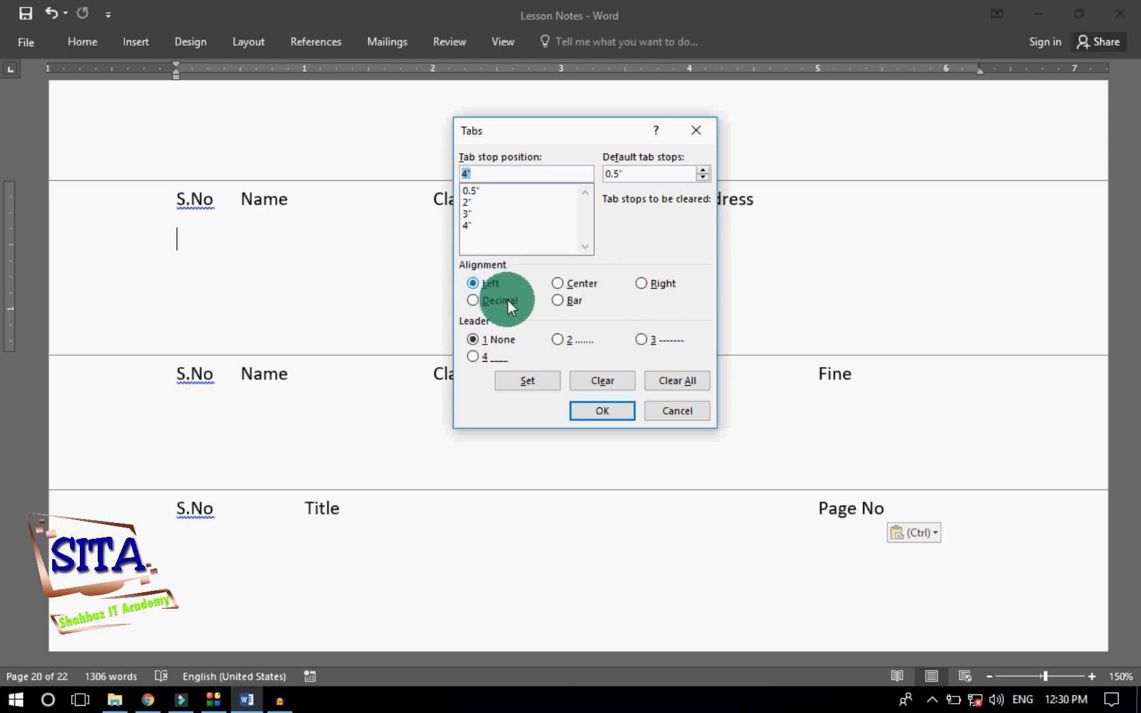
left_click(587, 412)
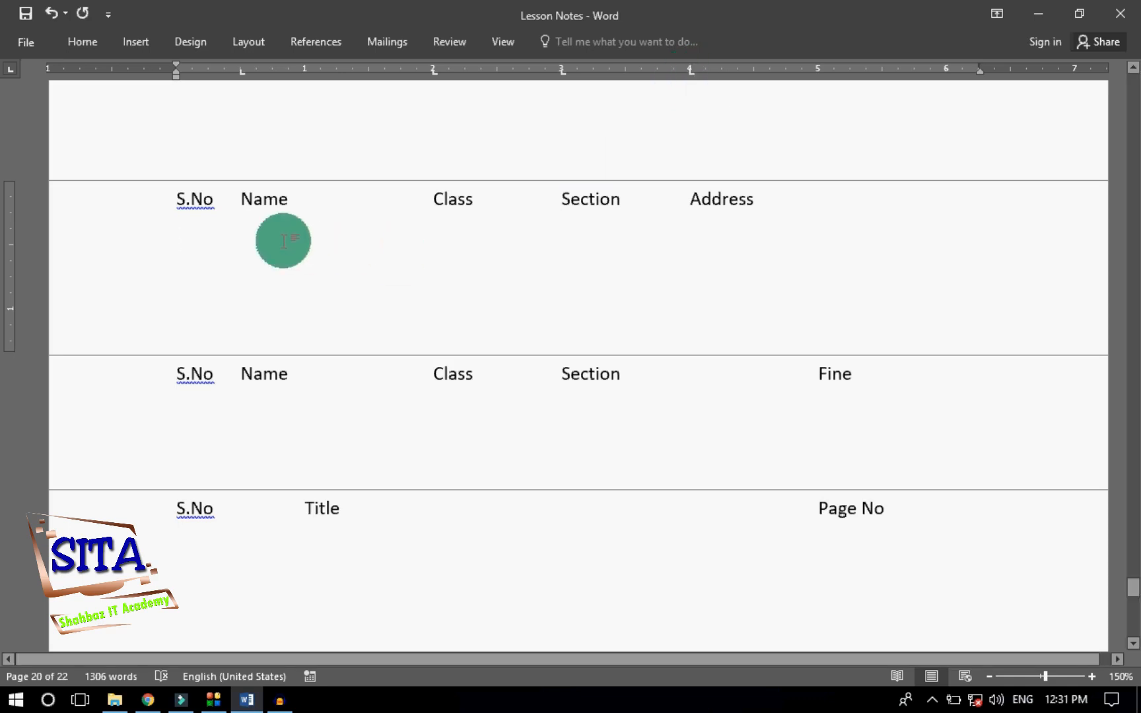
Enter record 01 on the tabbed line with the student's name, class III, section A and address, aligned under the headings
type("01")
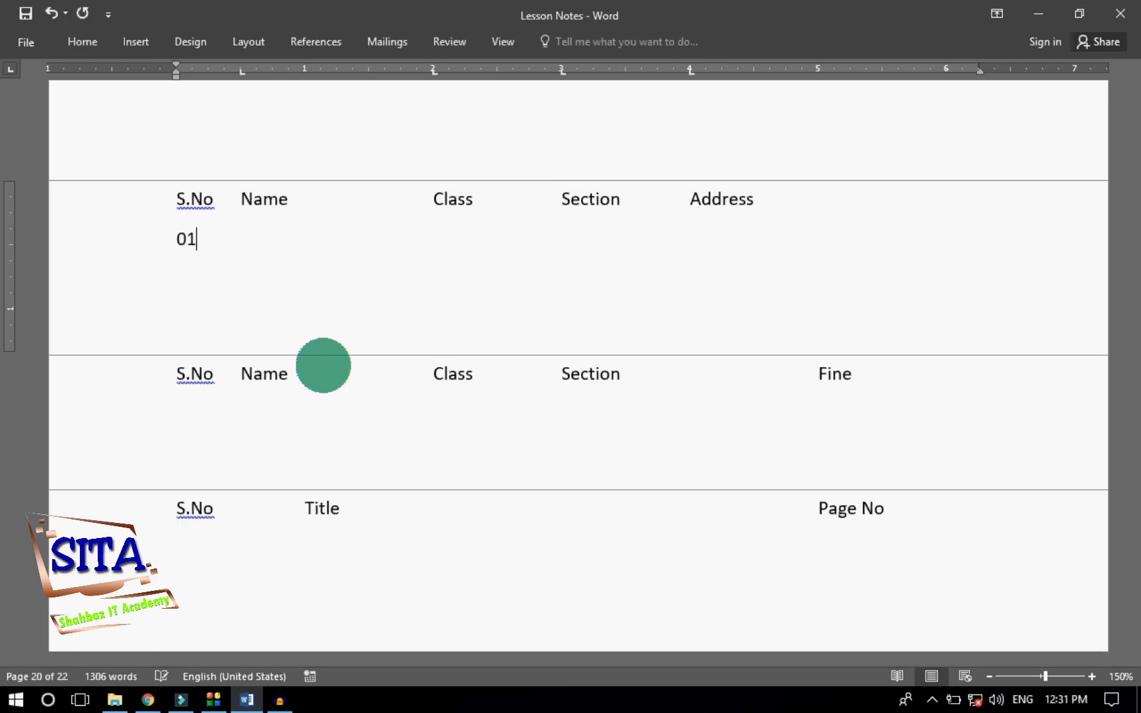
key("Tab")
type("Umer Farooq")
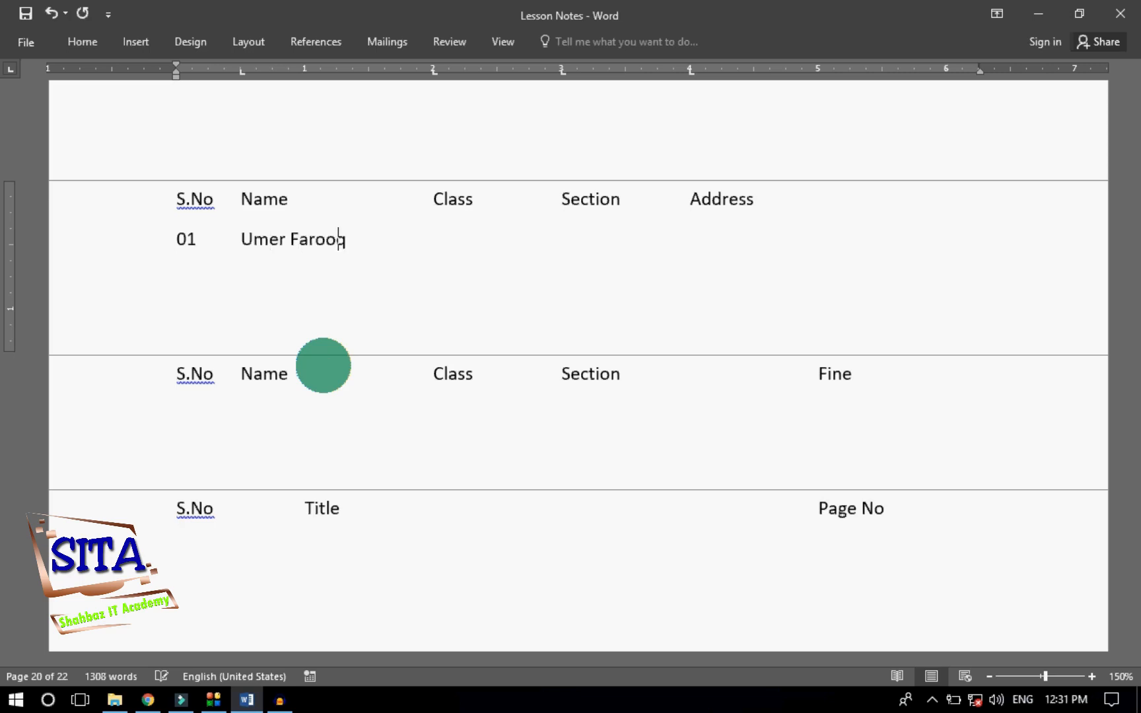
key("Tab")
type("III")
key("Tab")
type("A")
key("Tab")
type("Model Colony Karachi")
Add record 02 on a new line with the student's name, class II, section B and address, ending with a new line
key("Return")
type("02")
key("Tab")
type("Fahad Alam")
key("Tab")
type("II")
key("Tab")
type("B")
key("Tab")
type("M")
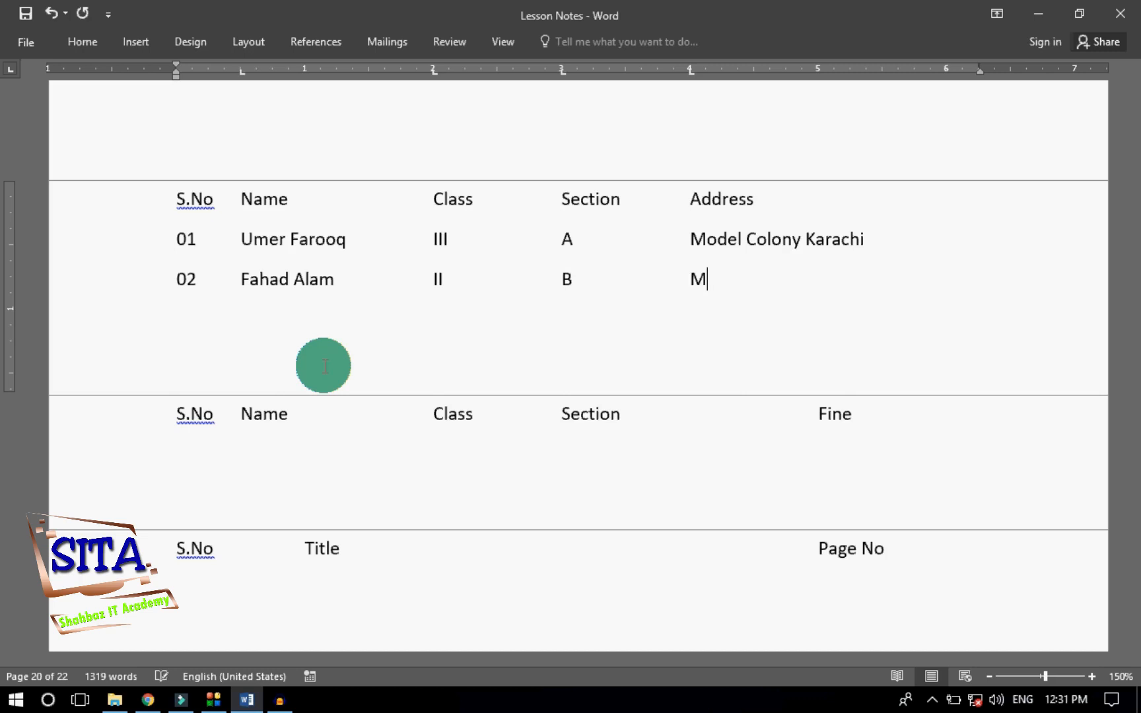
type("alir Cantt Karachi")
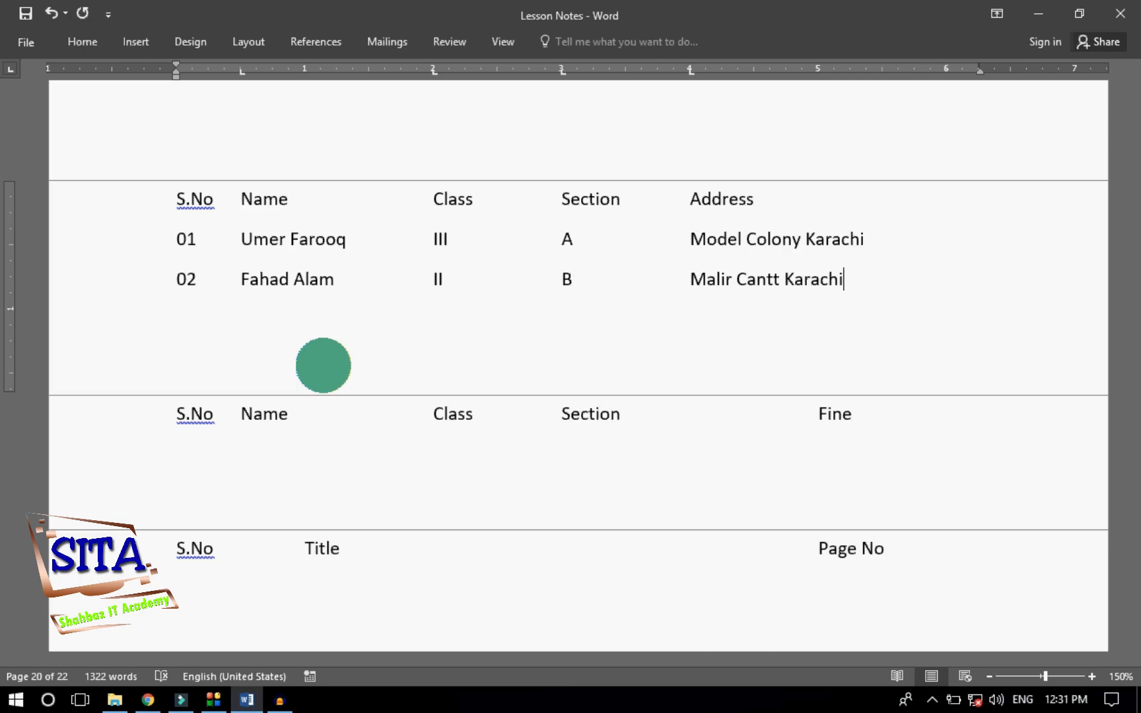
key("Return")
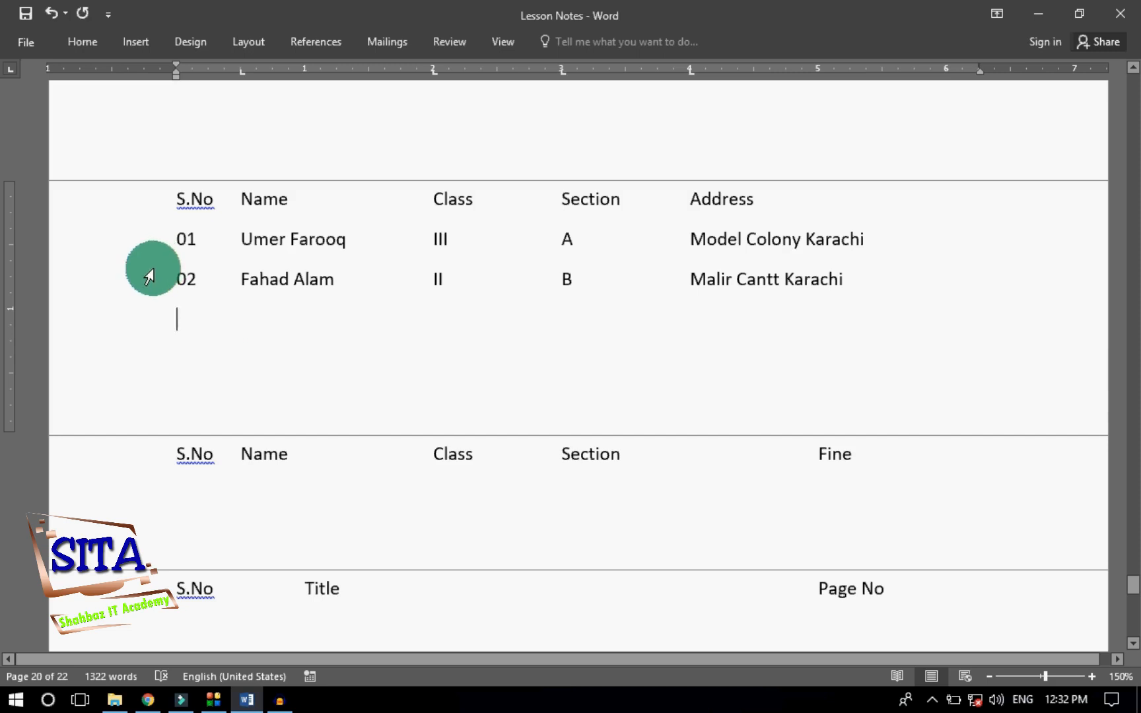
Add a left tab stop at 0.5" to the empty line below the header row ending in Fine
key("ctrl+Page_Down")
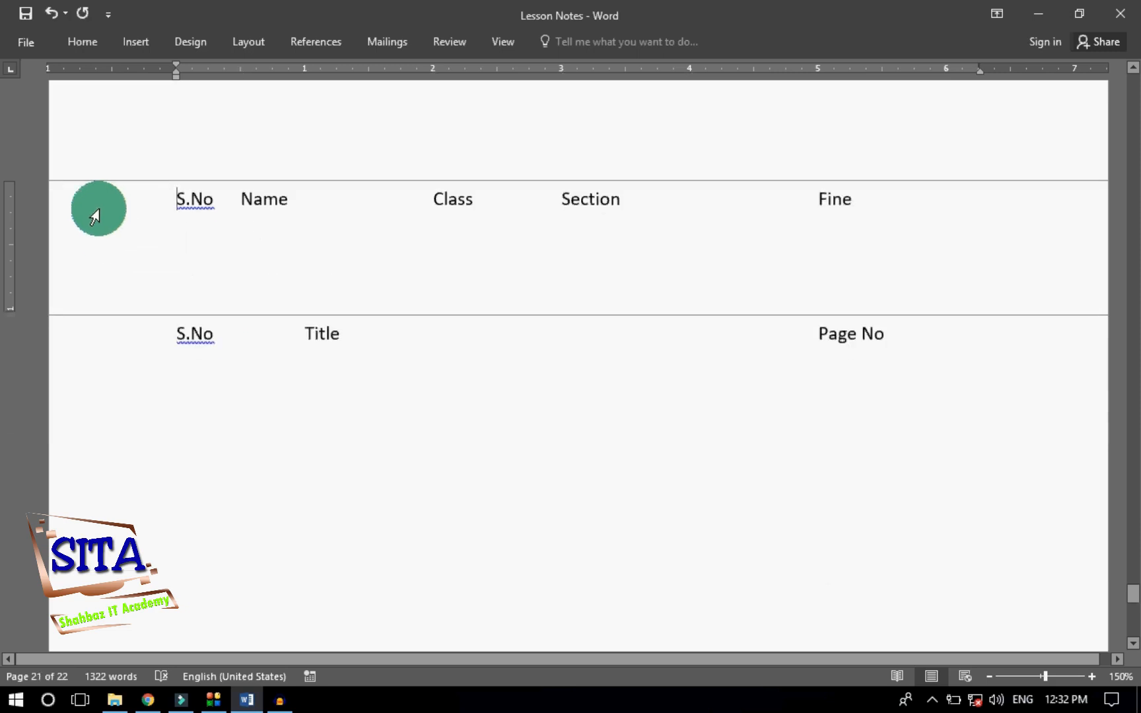
left_click(85, 204)
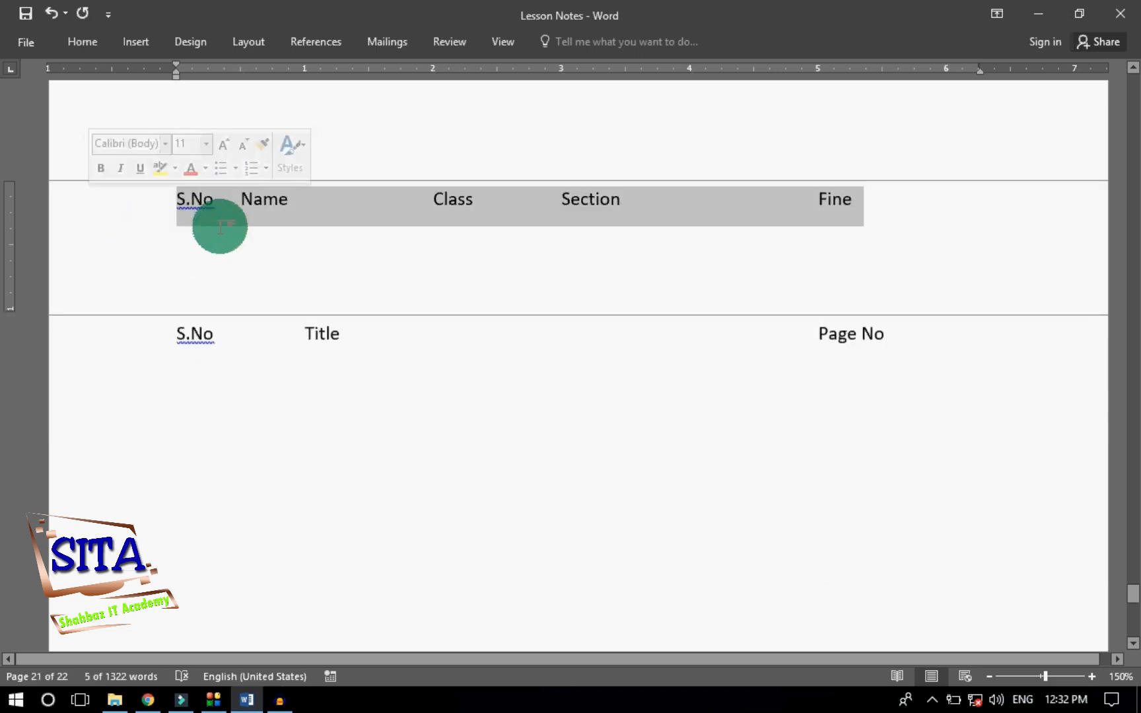
left_click(864, 217)
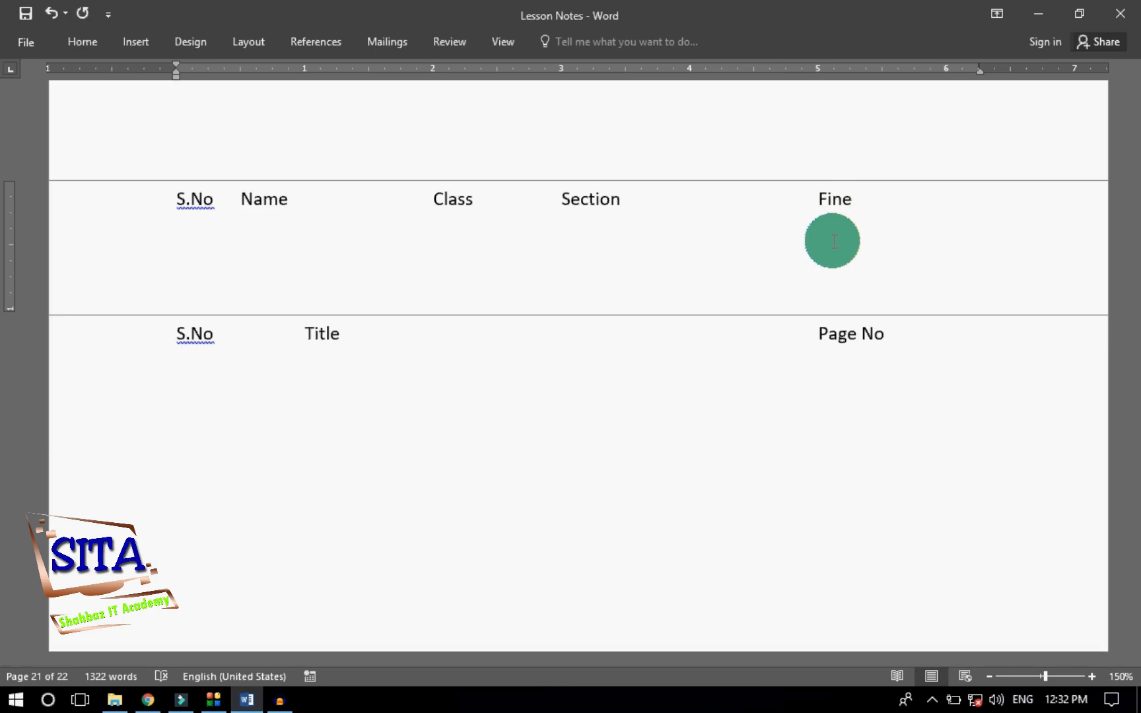
left_click(240, 241)
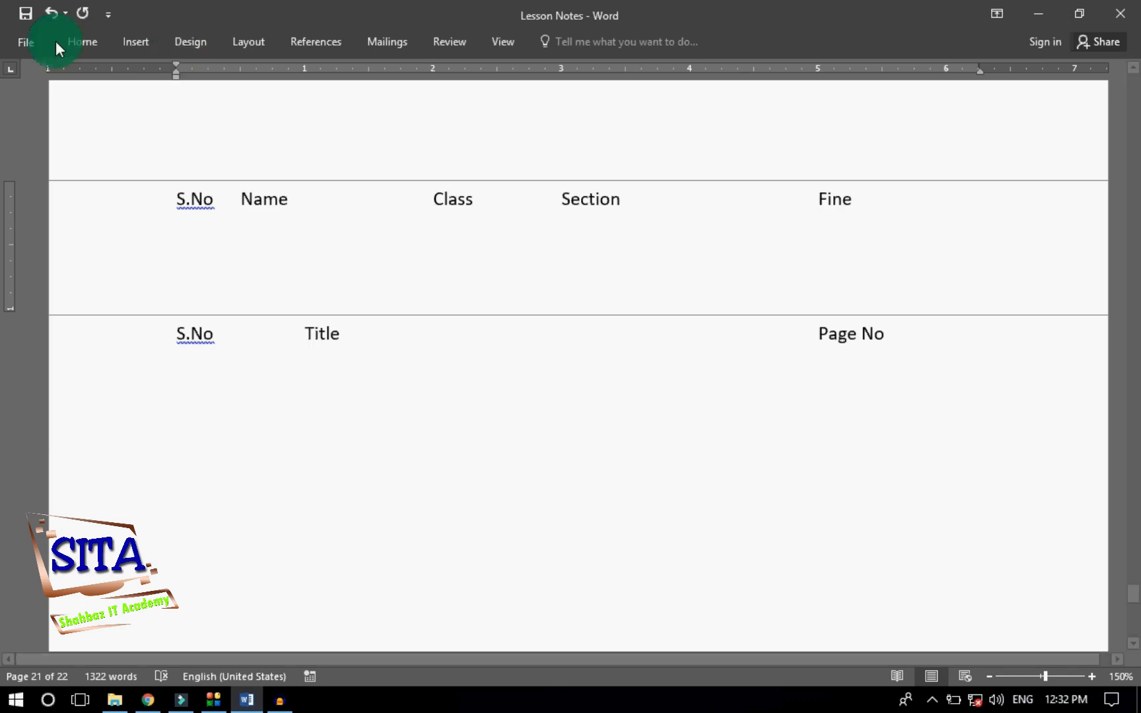
left_click(72, 41)
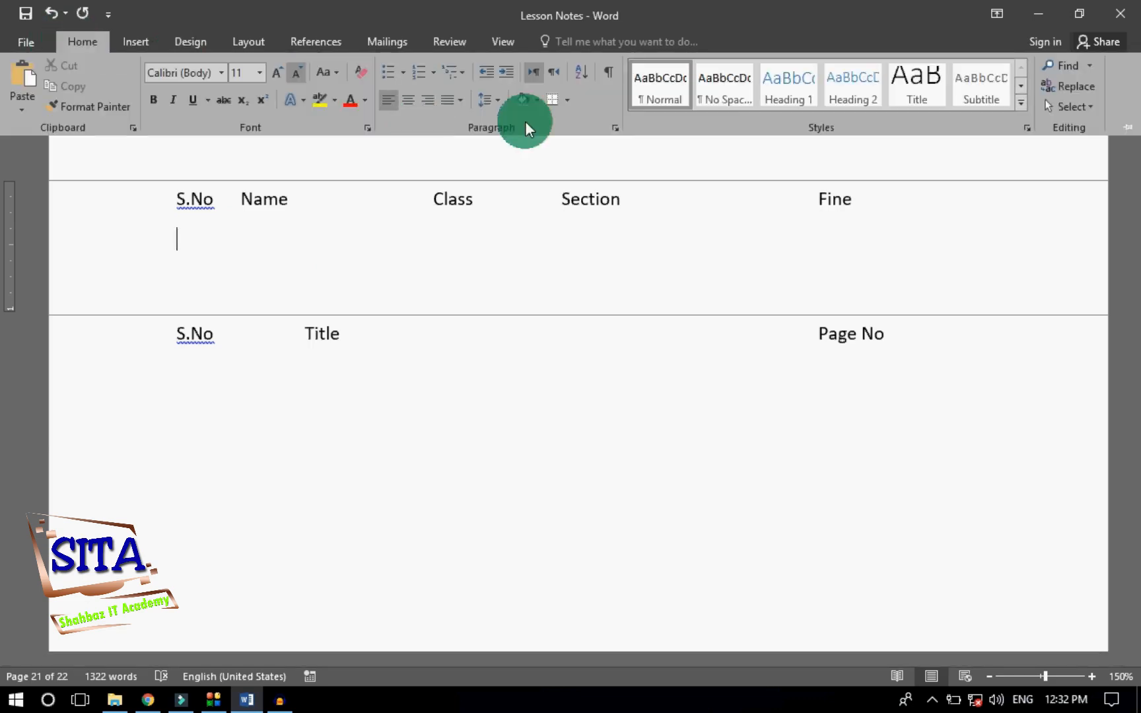
left_click(611, 128)
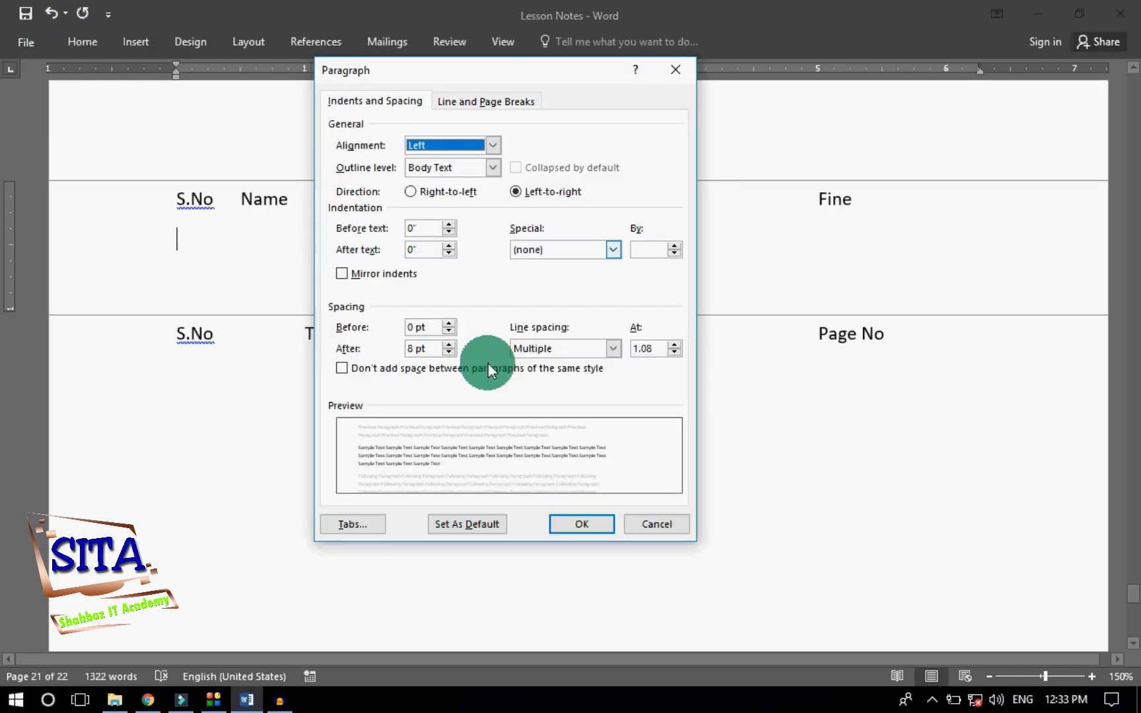
left_click(359, 522)
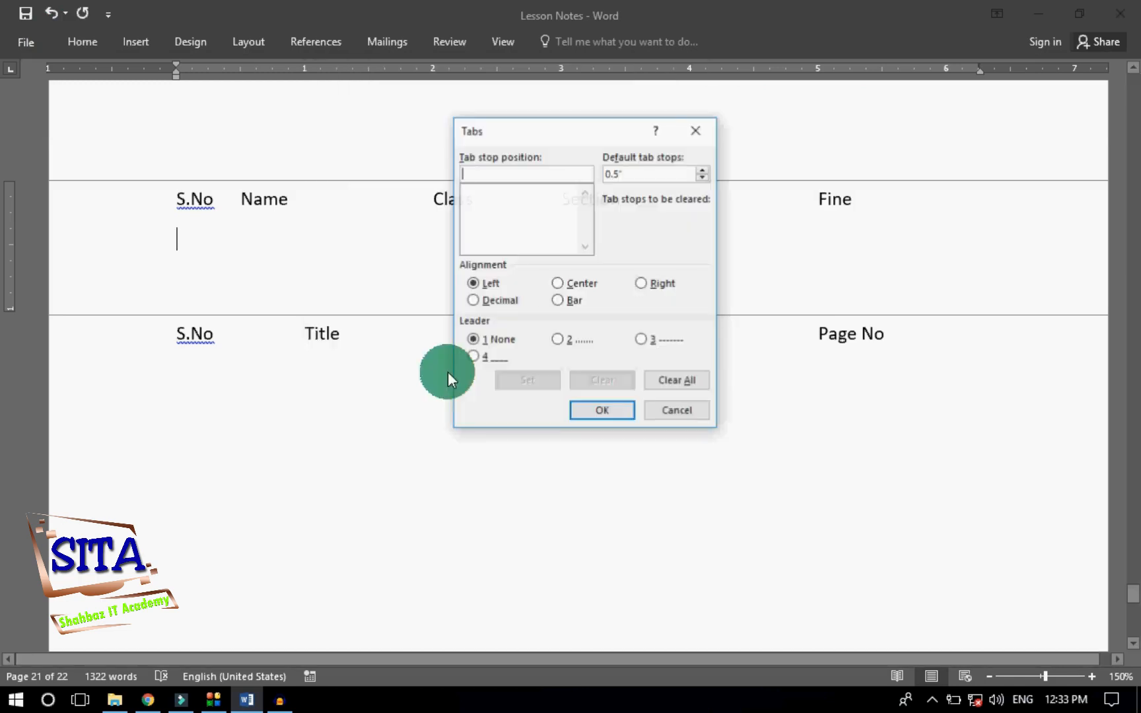
left_click_drag(549, 138, 502, 293)
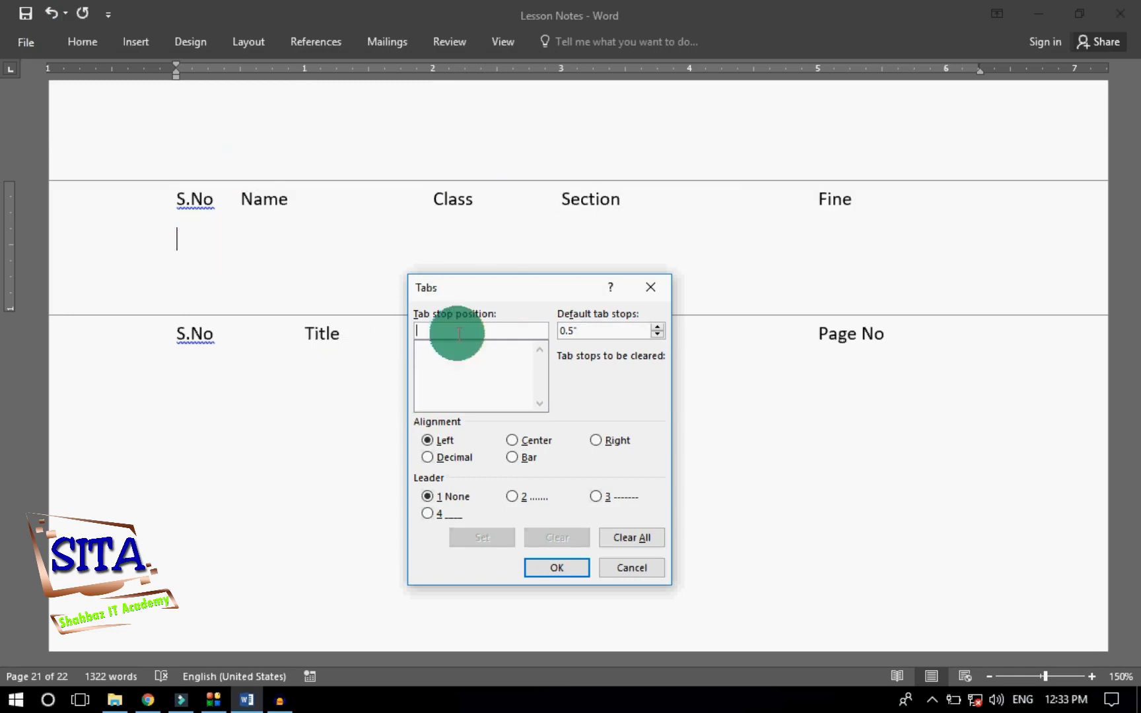
type(".5")
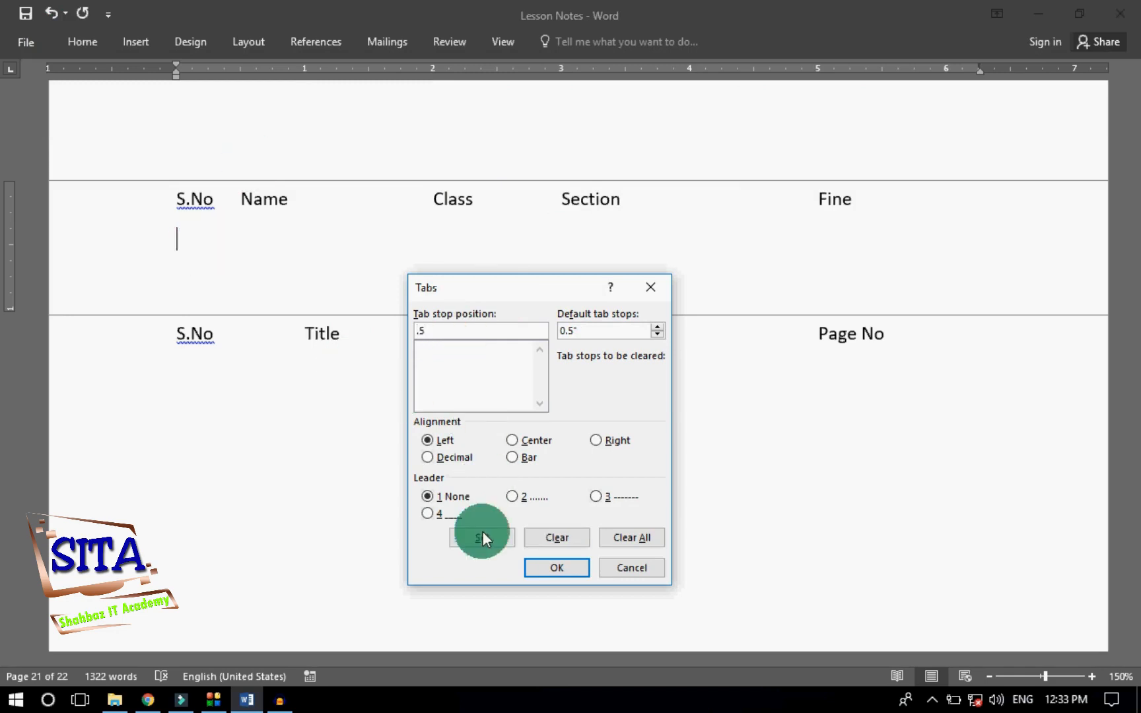
left_click(481, 538)
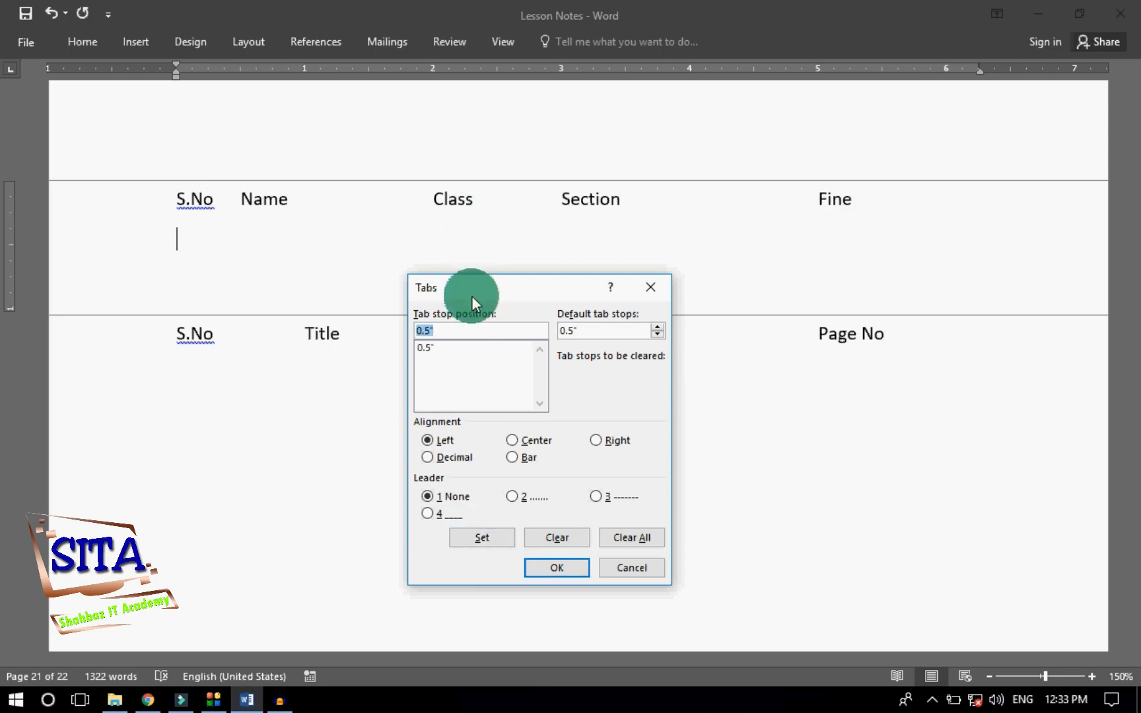
Add left tab stops at 2" and 3" to the empty line below the Fine header row
type("2")
left_click(489, 540)
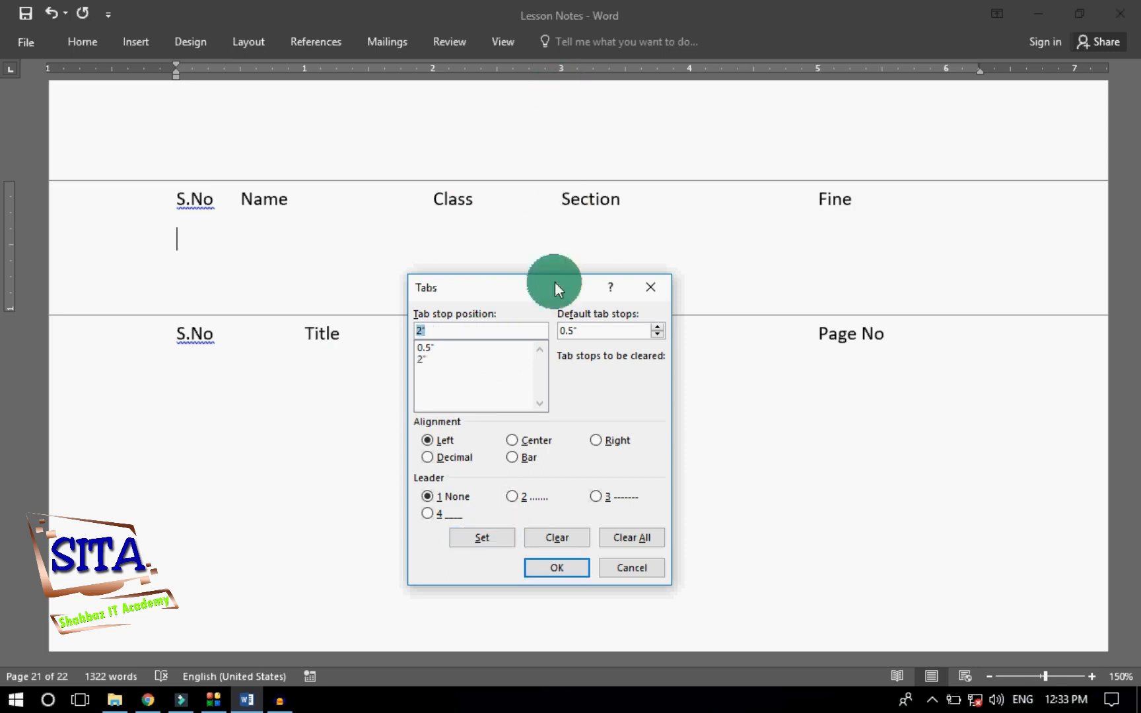
type("3")
left_click(503, 538)
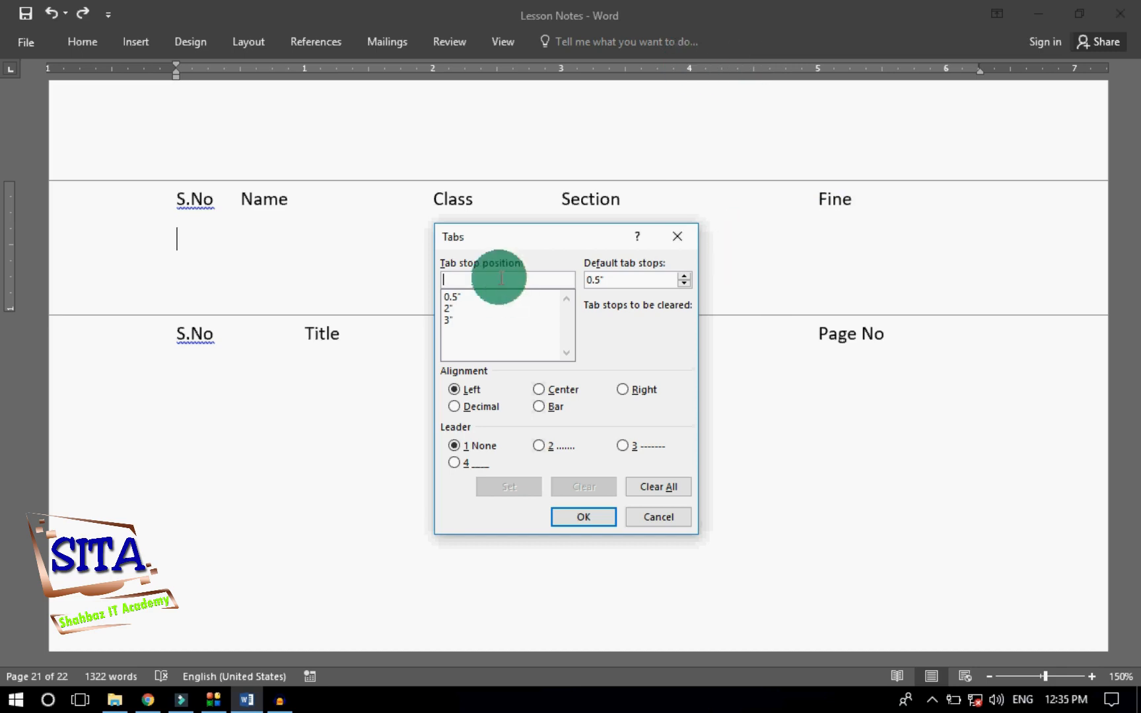
Add a bar tab at 4.5" and a decimal tab stop at 5" to the same line, and apply the tab settings
type("4.5")
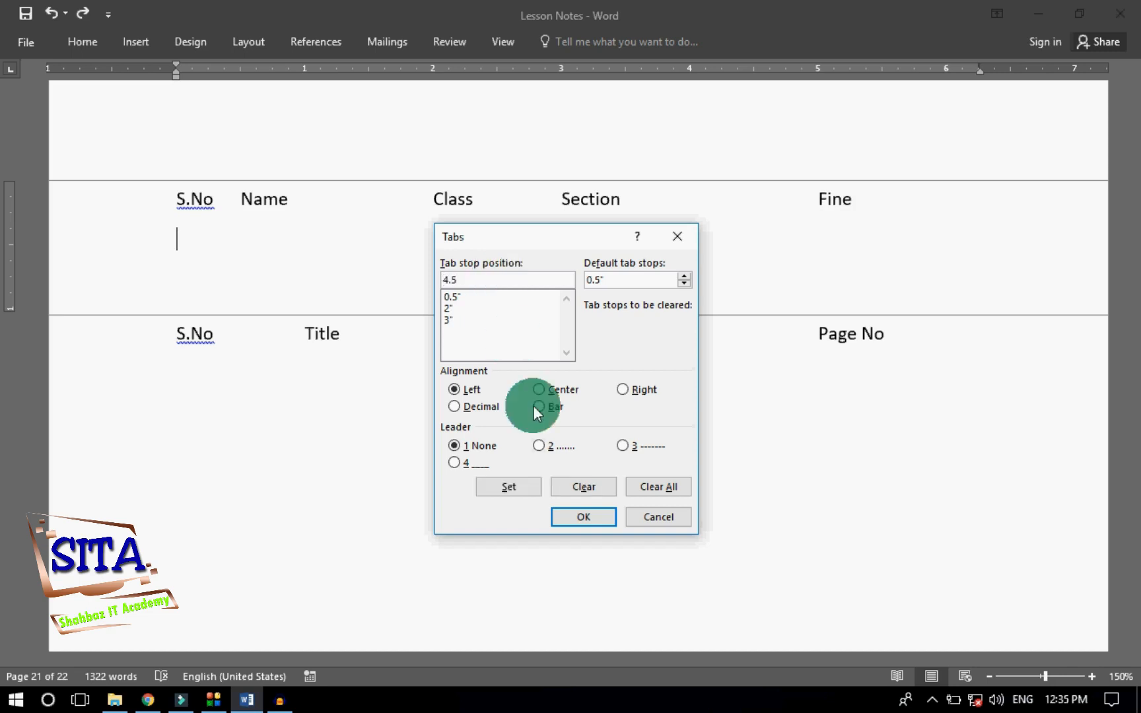
left_click(539, 405)
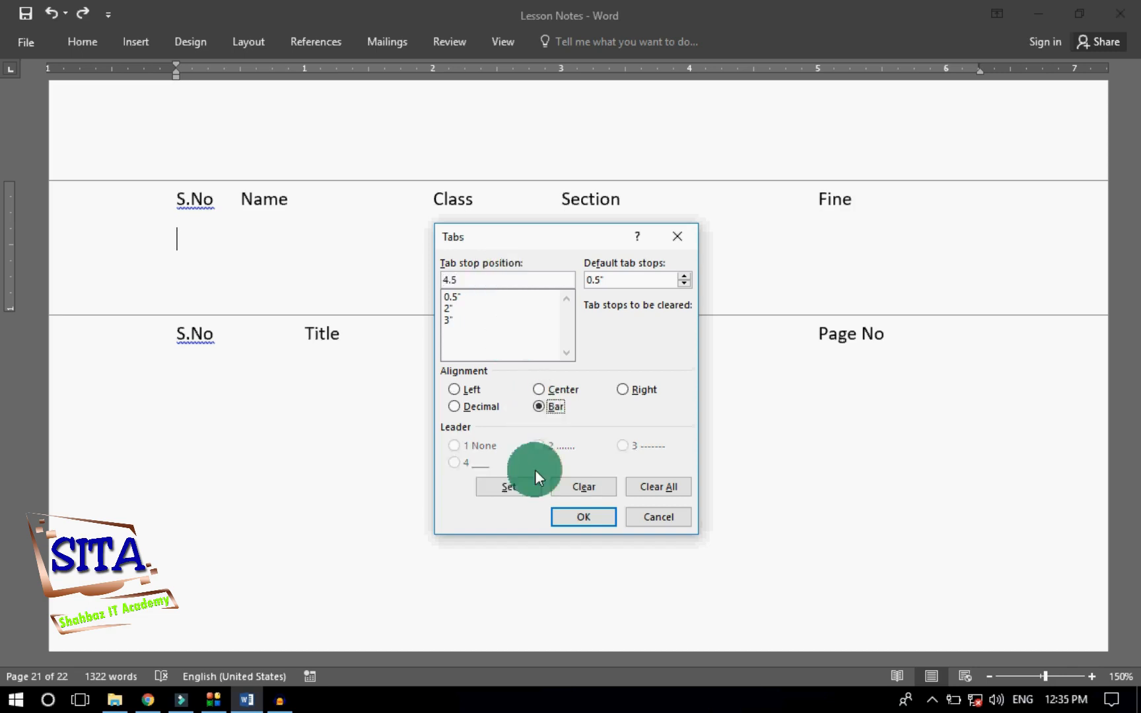
left_click(522, 492)
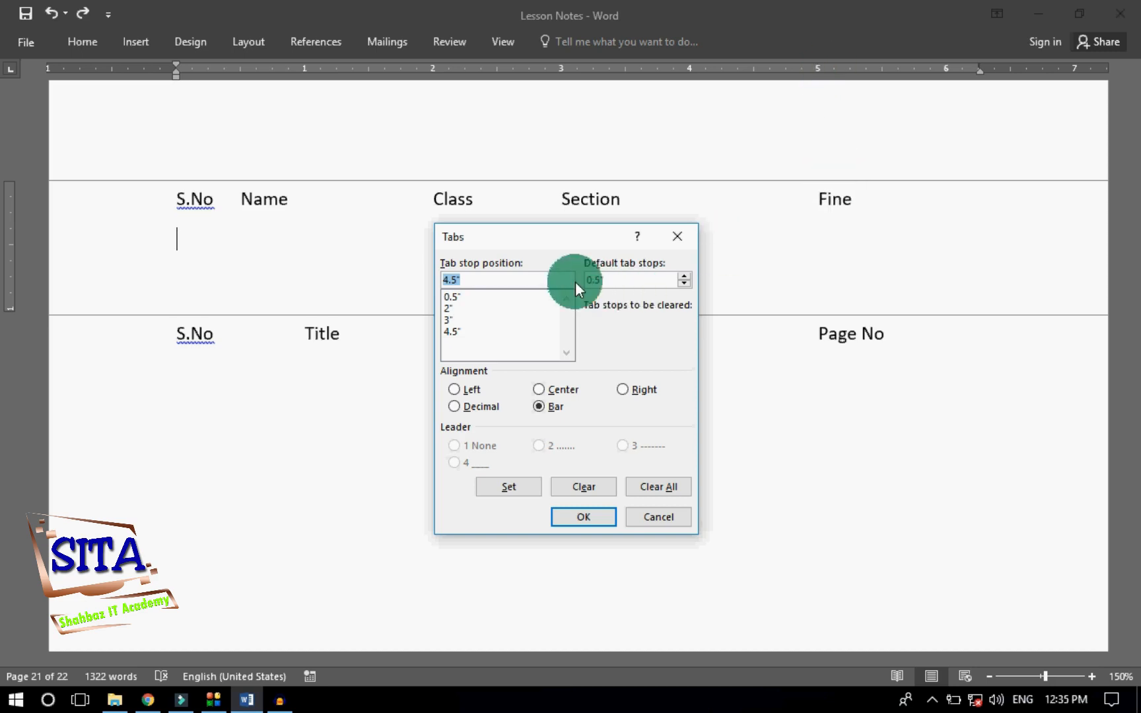
type("5")
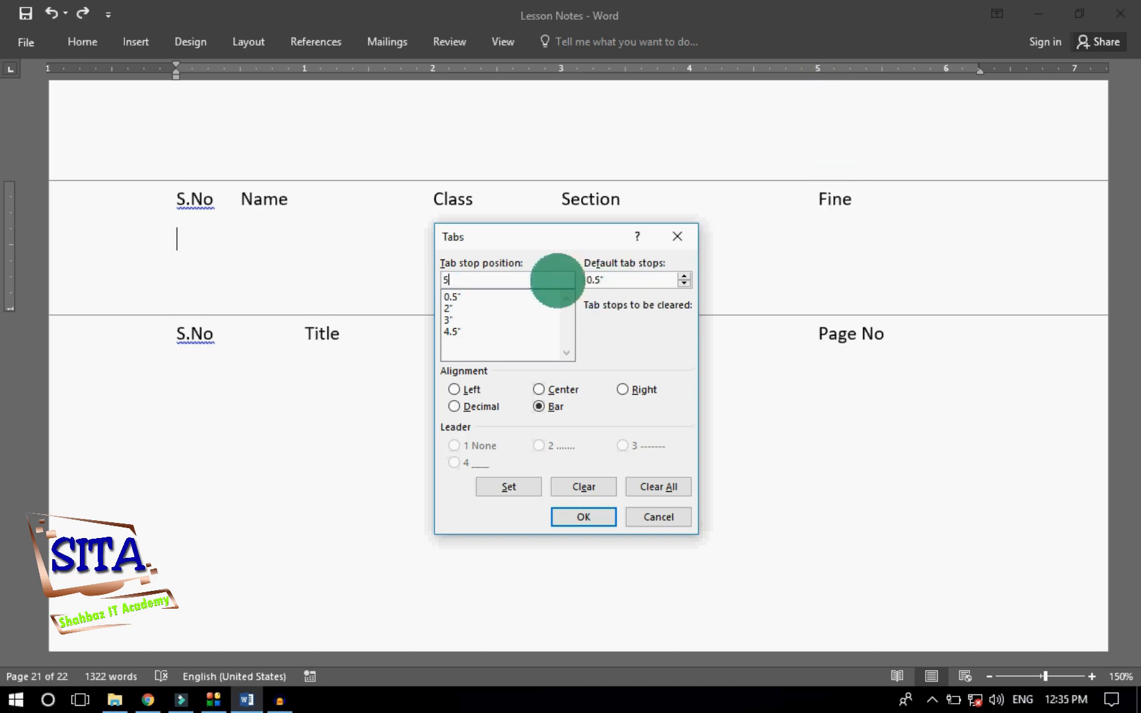
left_click(466, 407)
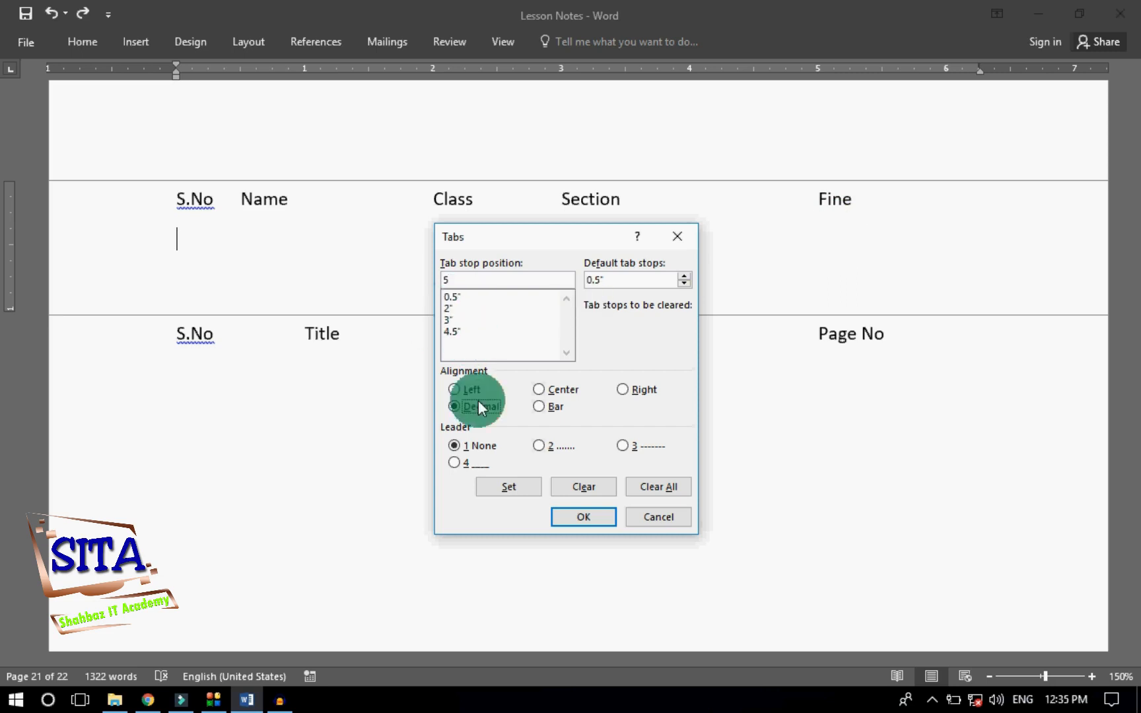
left_click(509, 487)
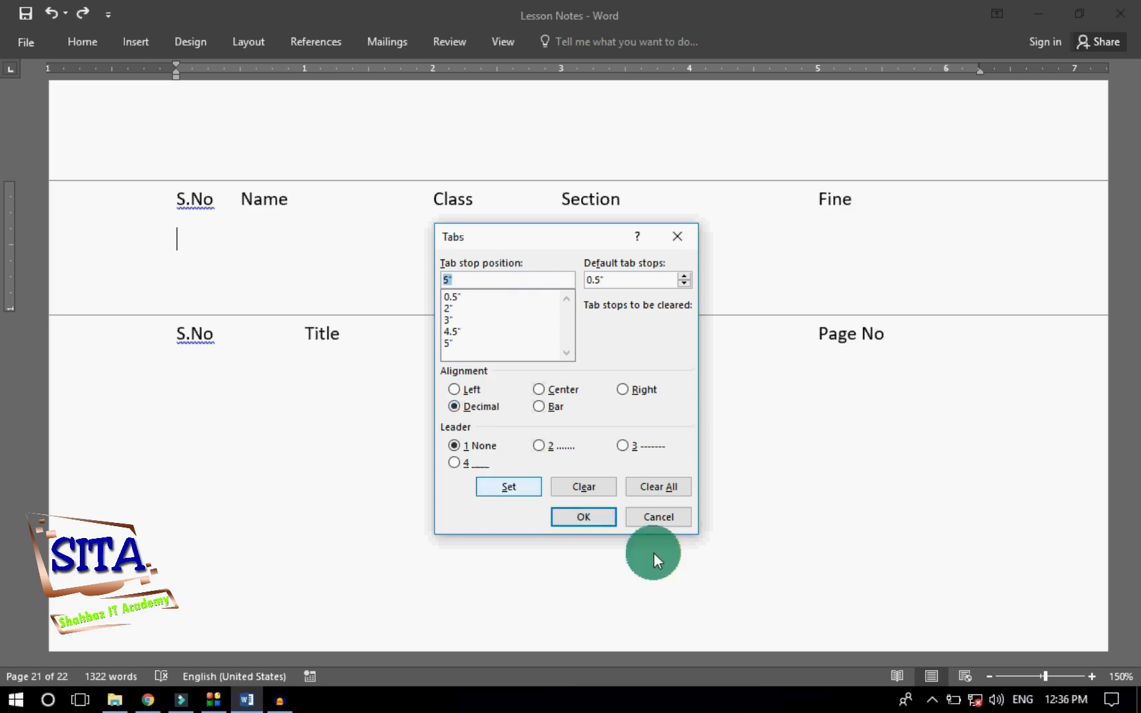
left_click(584, 516)
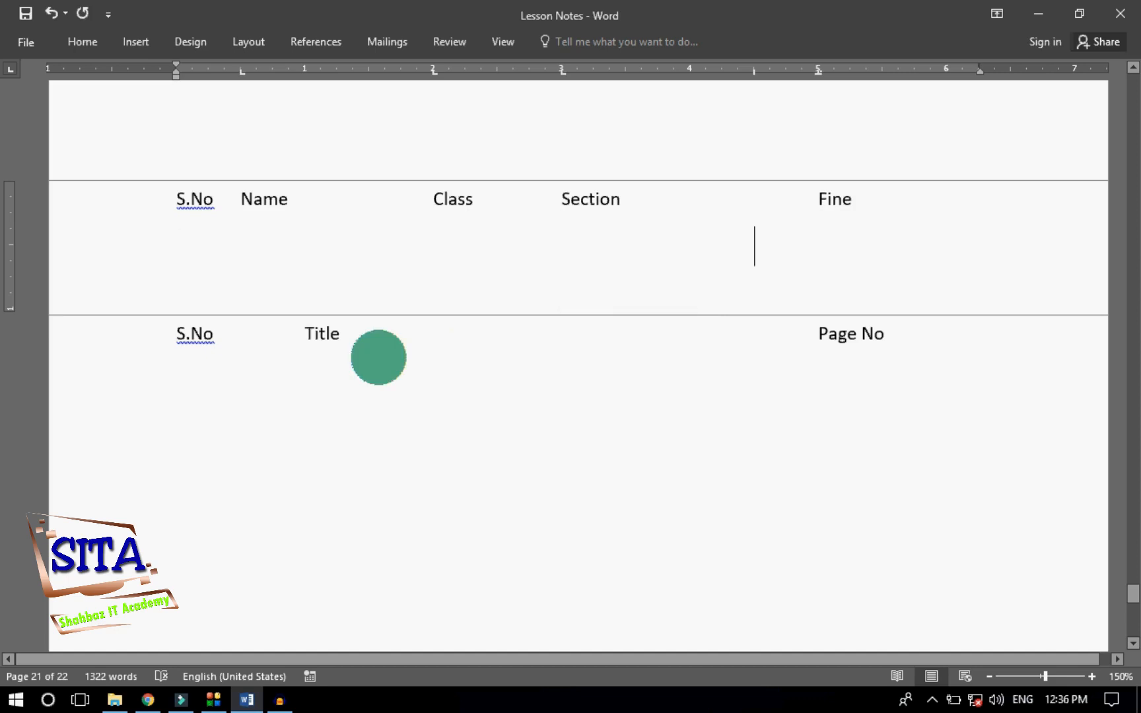
Enter record 01 on the tabbed line with the student's name, class III, section A and fine 300.50, aligned under the headings
type("01")
key("Tab")
type("Fahadq")
key("Tab")
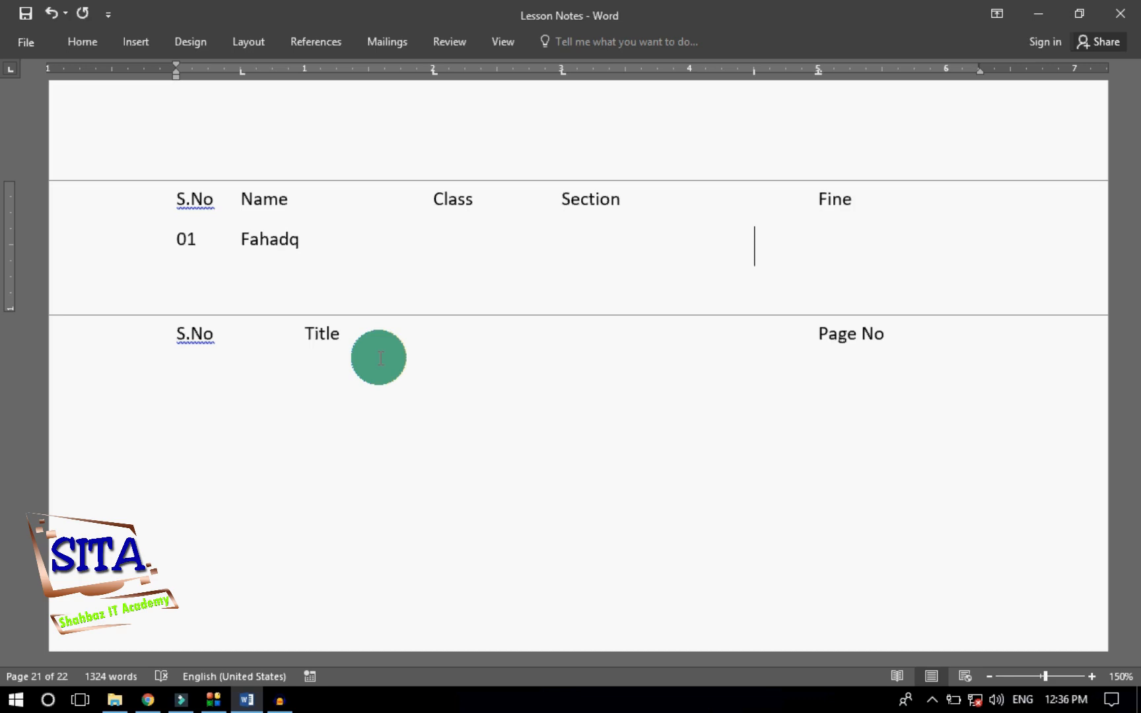
key("BackSpace")
key("ctrl+BackSpace")
type("Fahad")
key("Tab")
type("III")
key("Tab")
type("A")
key("Tab")
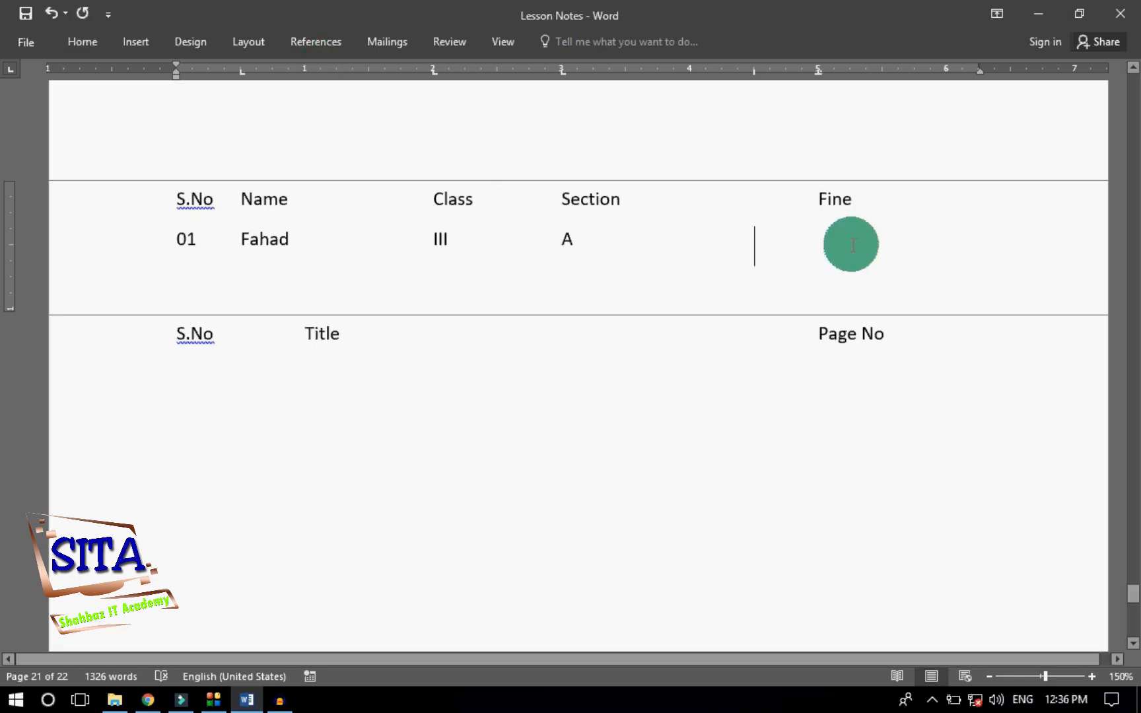
type("300.50")
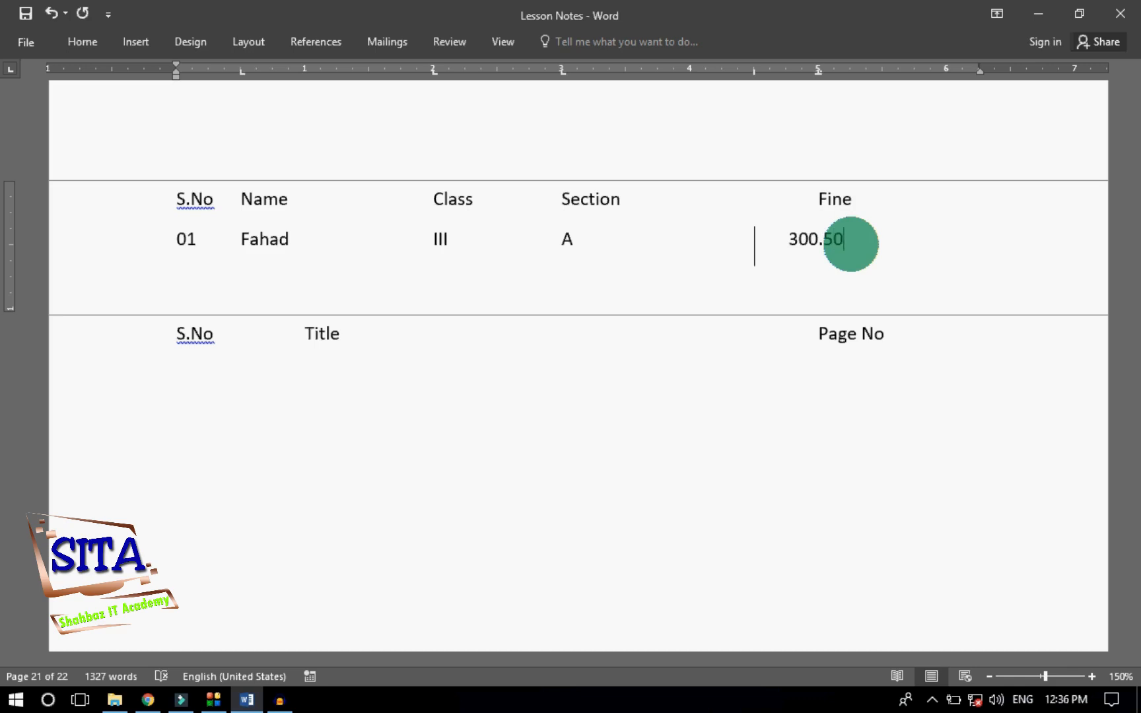
Add record 02 on a new line with the student's name, class II, section B and fine 50.50
key("Return")
type("02")
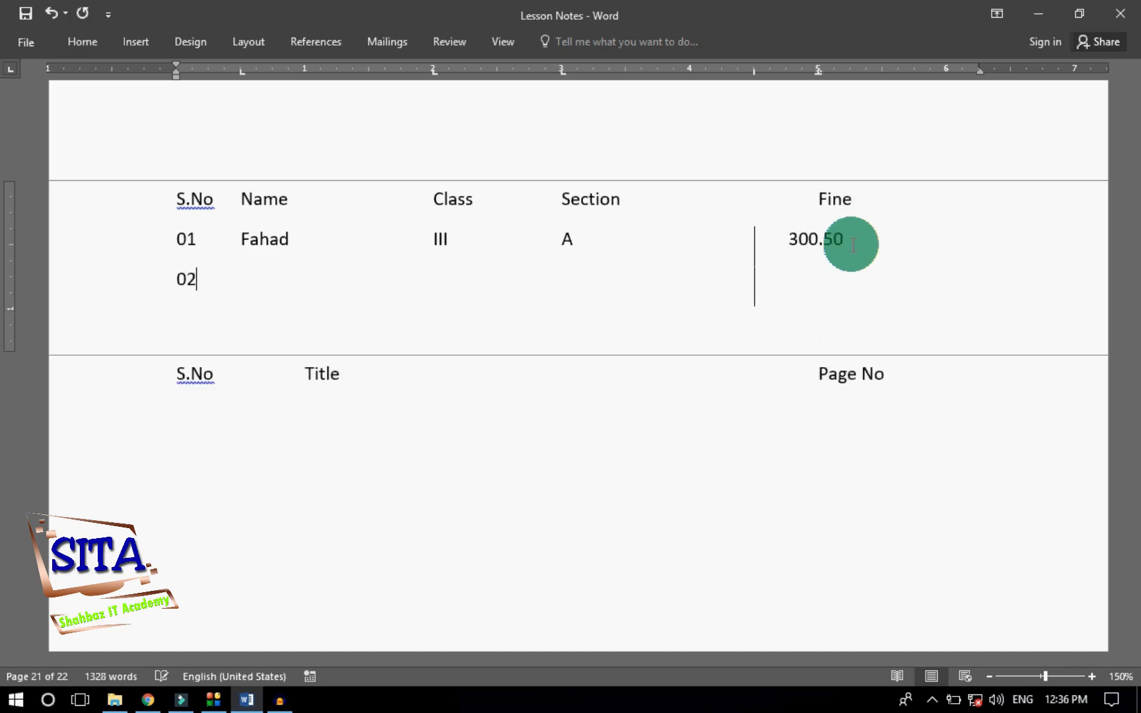
key("Tab")
type("Zahid")
key("Tab")
type("II")
key("Tab")
type("B")
key("Tab")
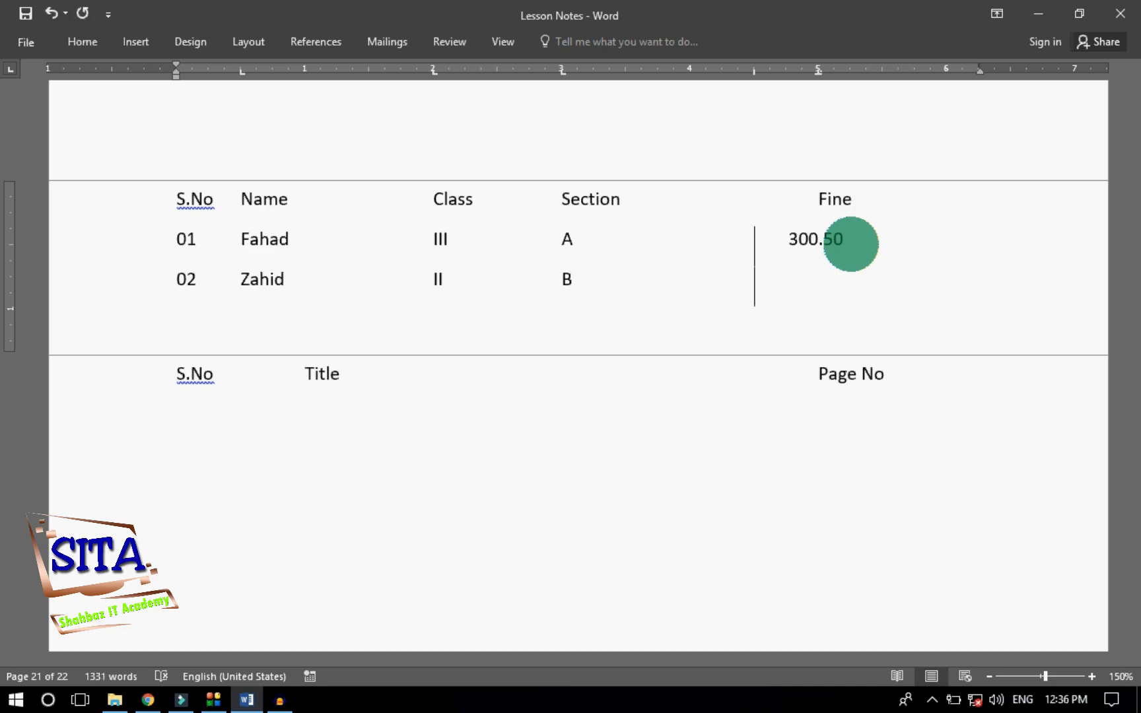
type("50.50")
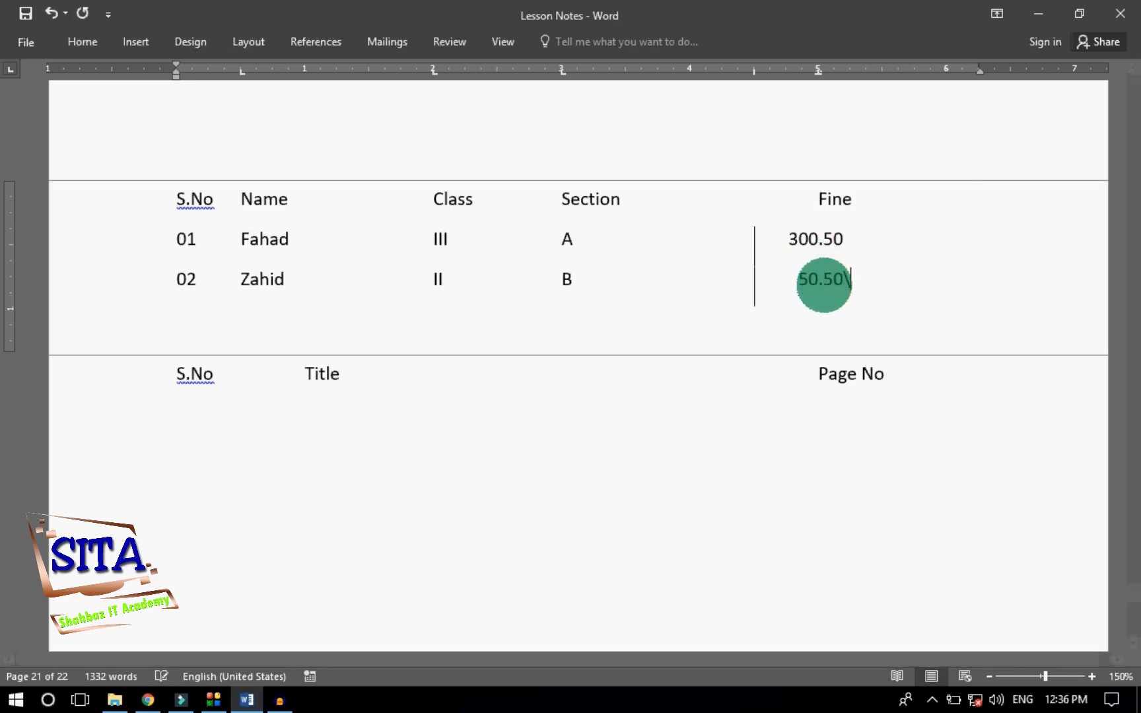
Add record 03 on a new line with the student's name, class III, section C and fine 5000.30
key("Return")
type("03")
key("Tab")
type("U")
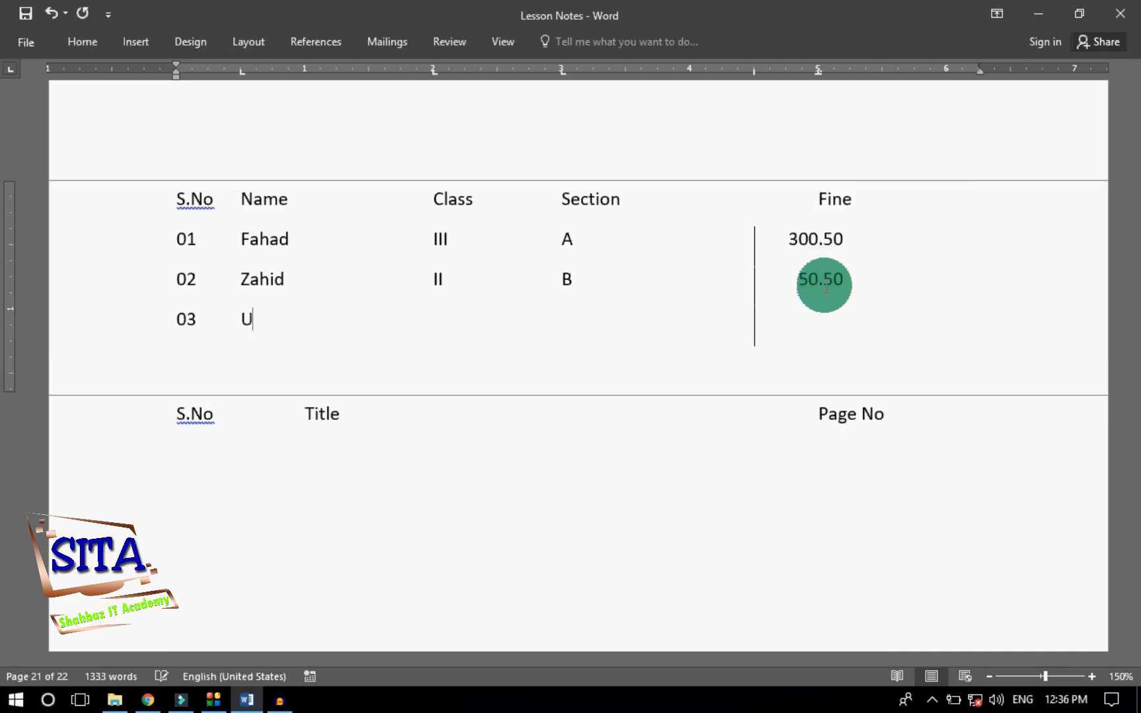
type("marZubair")
key("Tab")
type("III")
key("Tab")
type("C")
key("Tab")
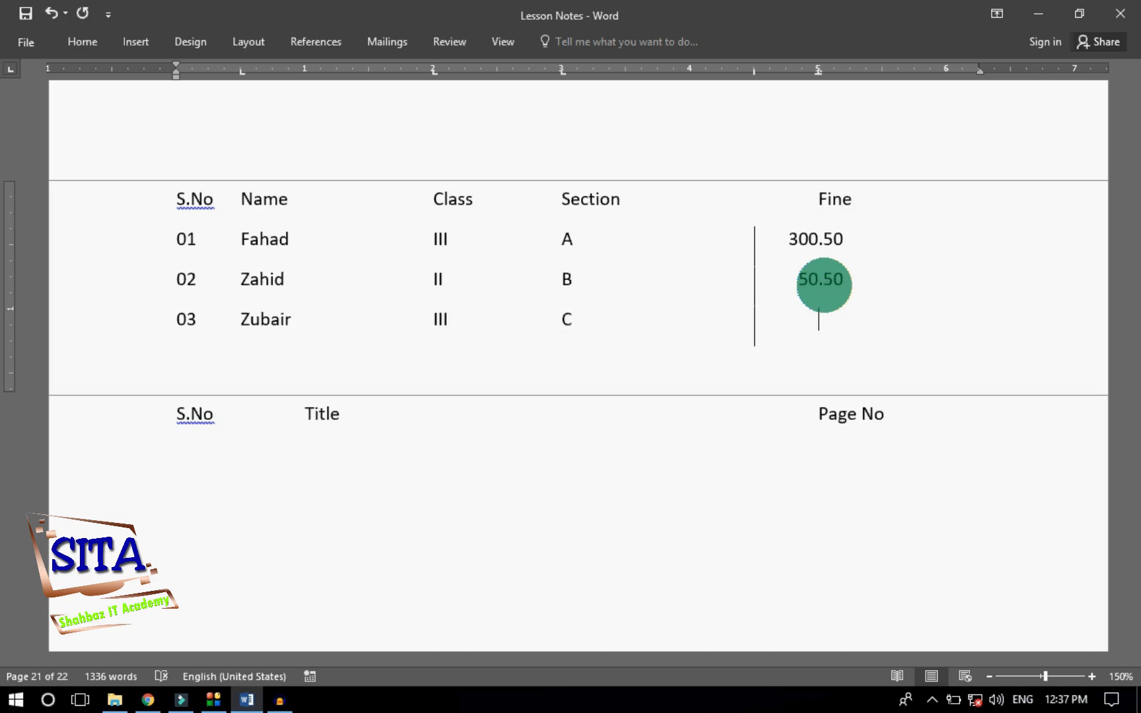
type("5000.30")
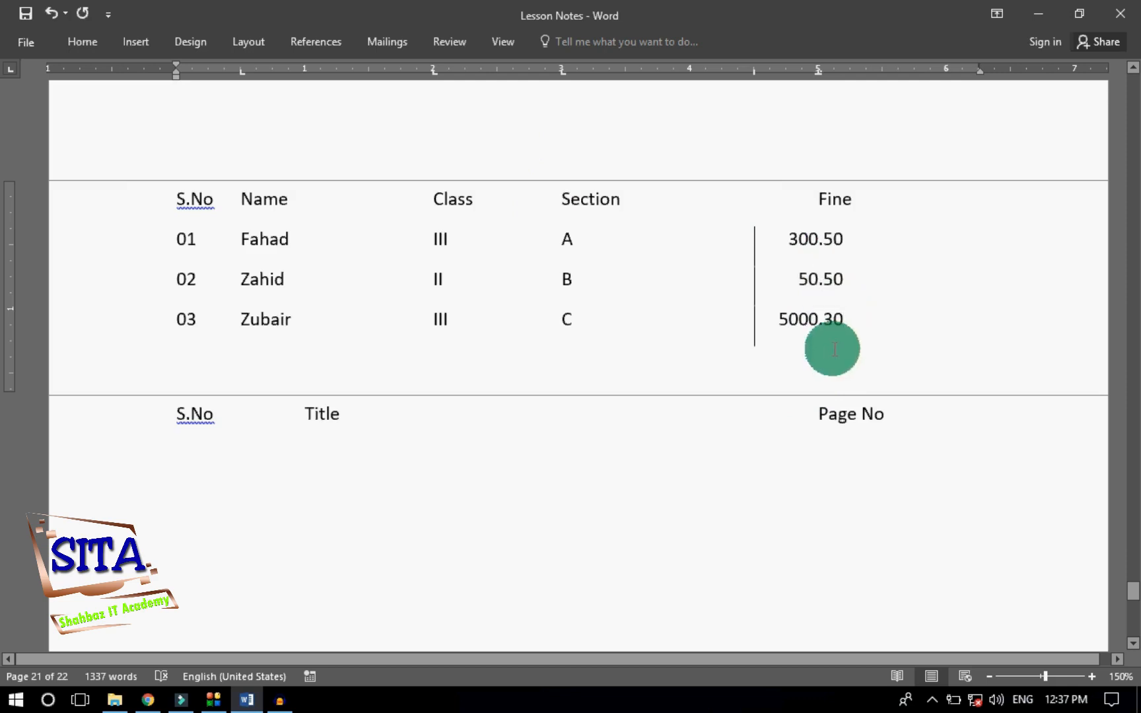
Set a left tab stop at 1" on the blank line beneath the S.No, Title and Page No headings
key("ctrl+Page_Down")
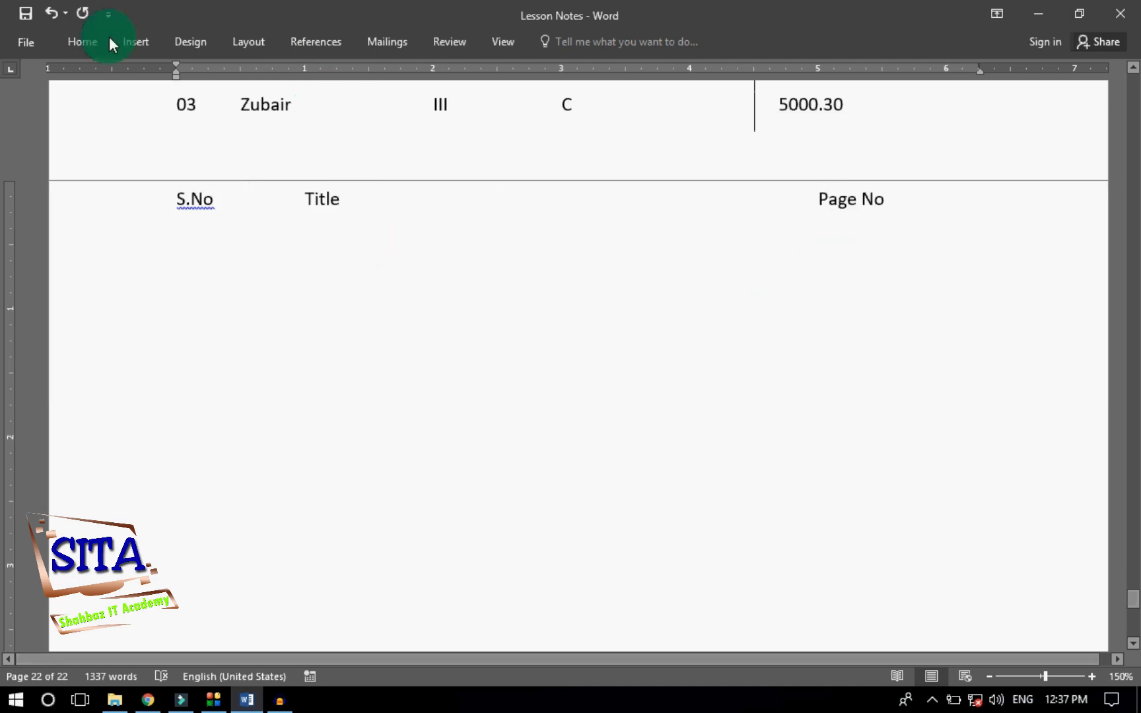
left_click(84, 42)
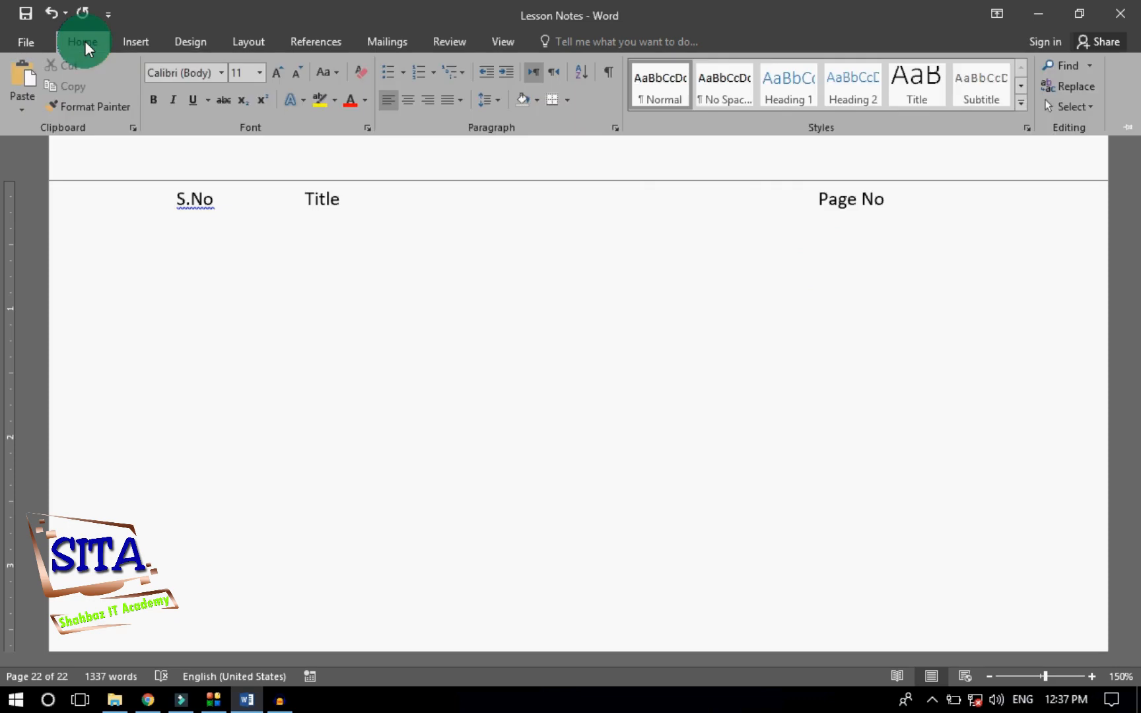
left_click(615, 128)
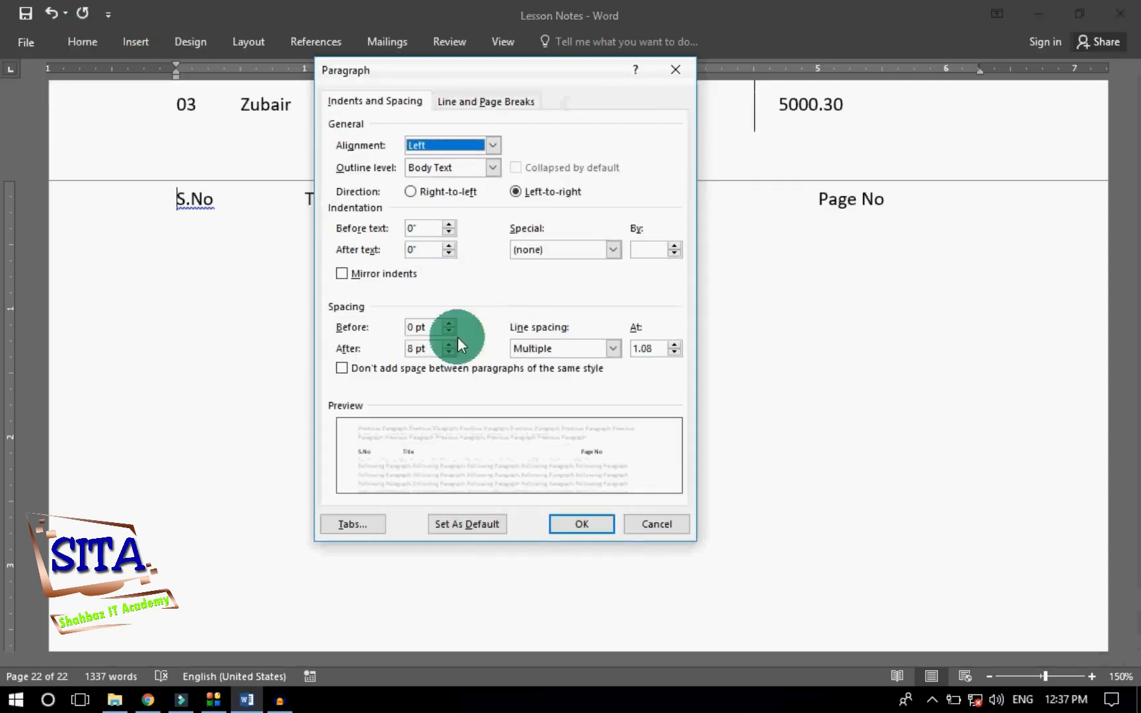
left_click(353, 523)
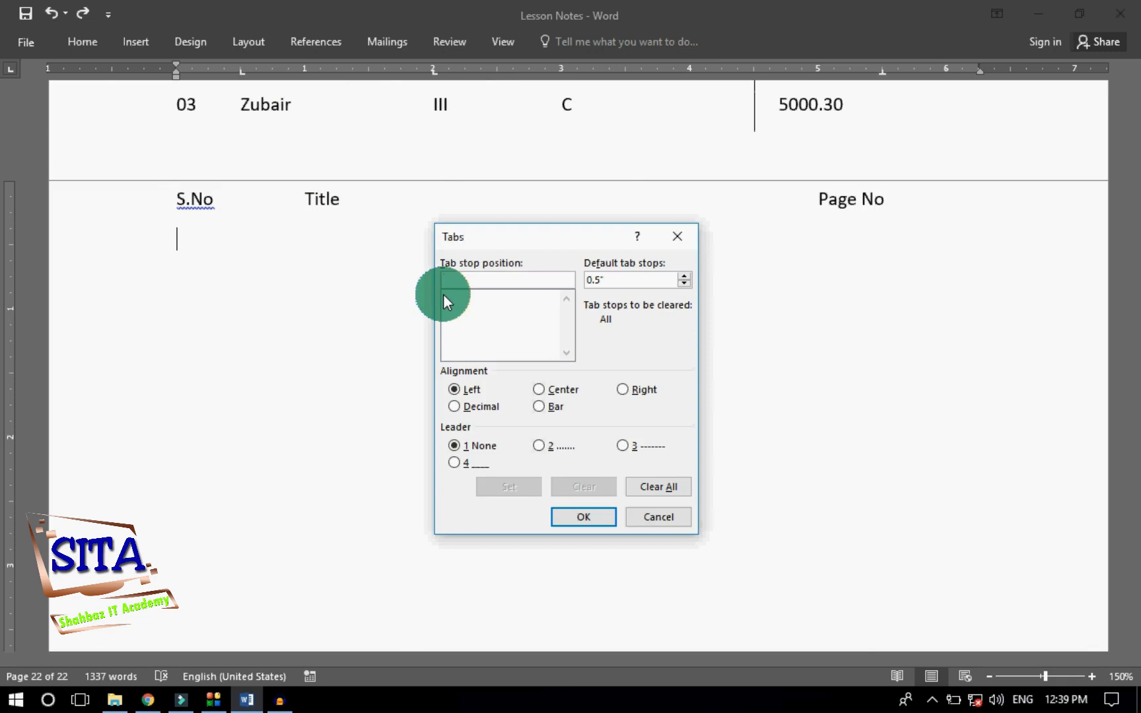
type("1")
left_click(514, 490)
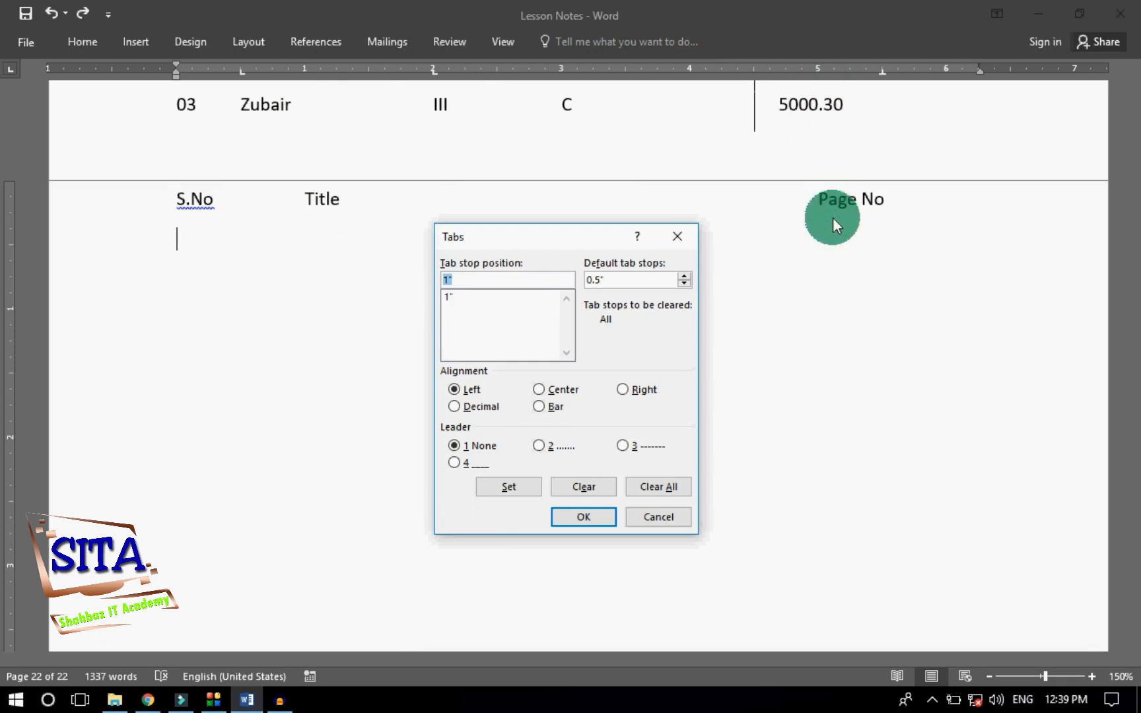
Add a centred tab stop at 5" with the dotted leader (option 2) to the same line, and apply the tab settings
type("5")
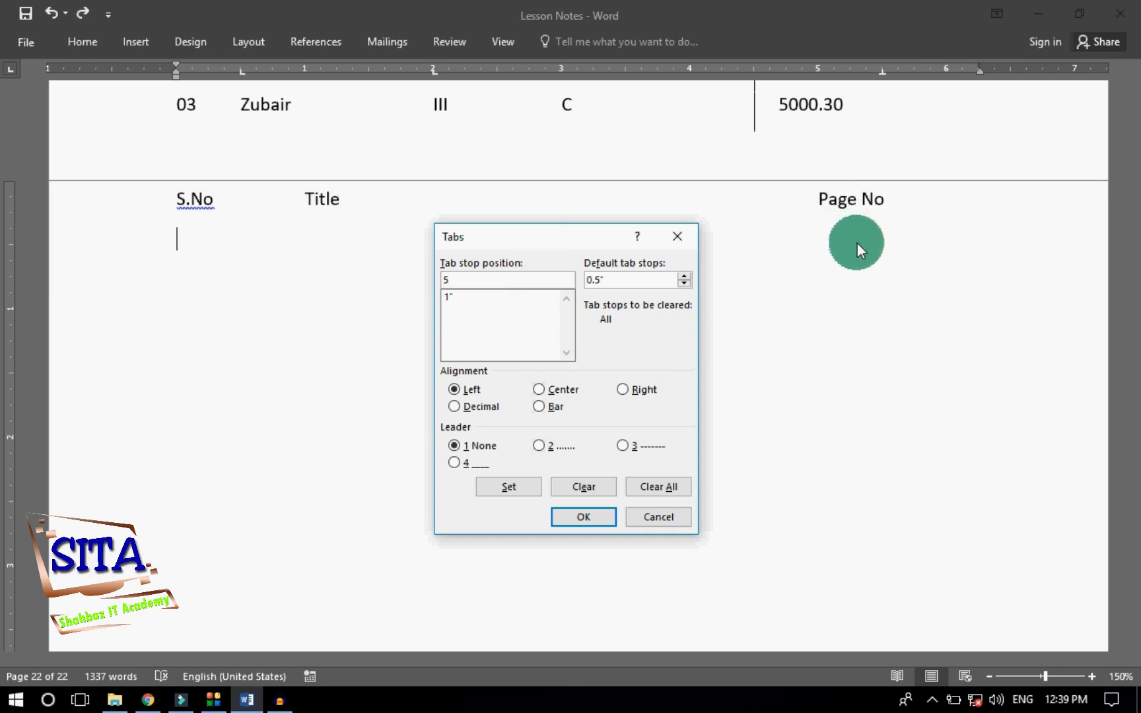
left_click(566, 389)
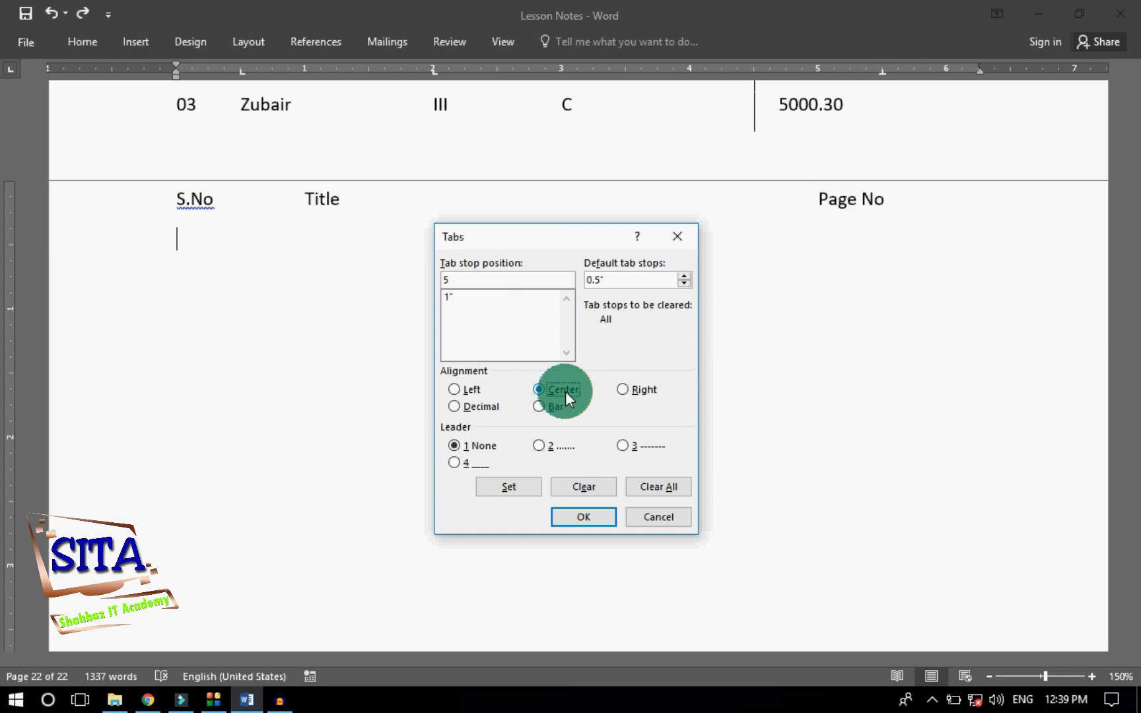
left_click_drag(570, 231, 654, 375)
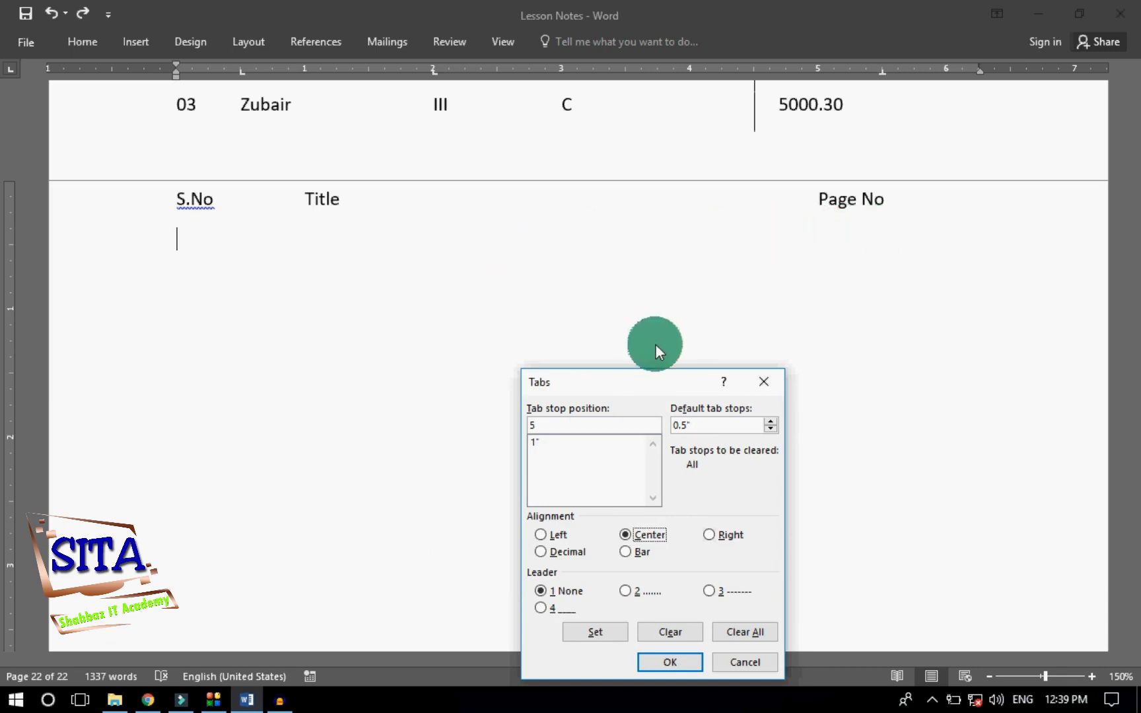
left_click_drag(654, 375, 638, 170)
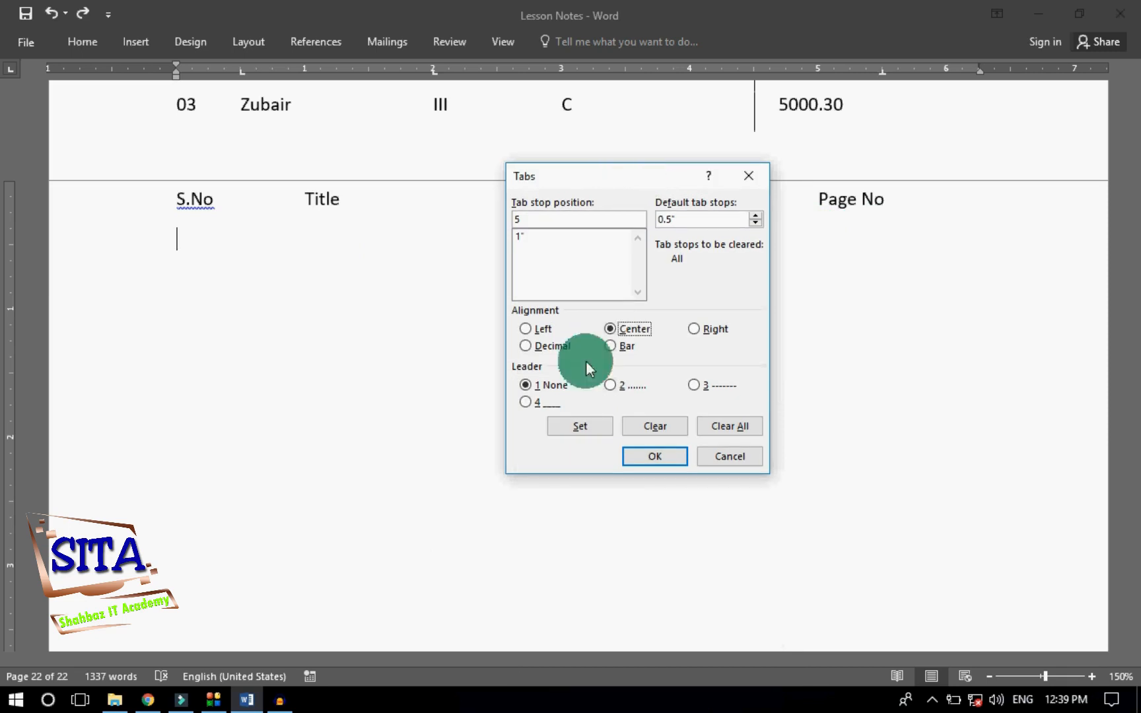
left_click(619, 386)
left_click(694, 386)
left_click(532, 406)
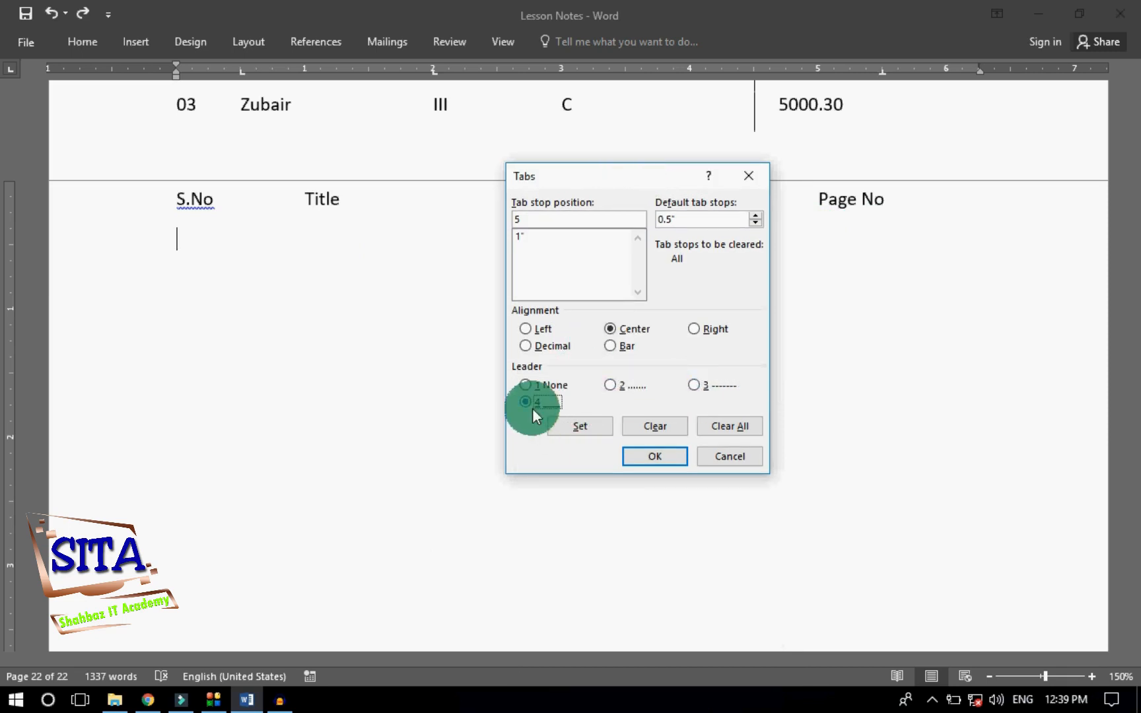
left_click(610, 386)
left_click(574, 190)
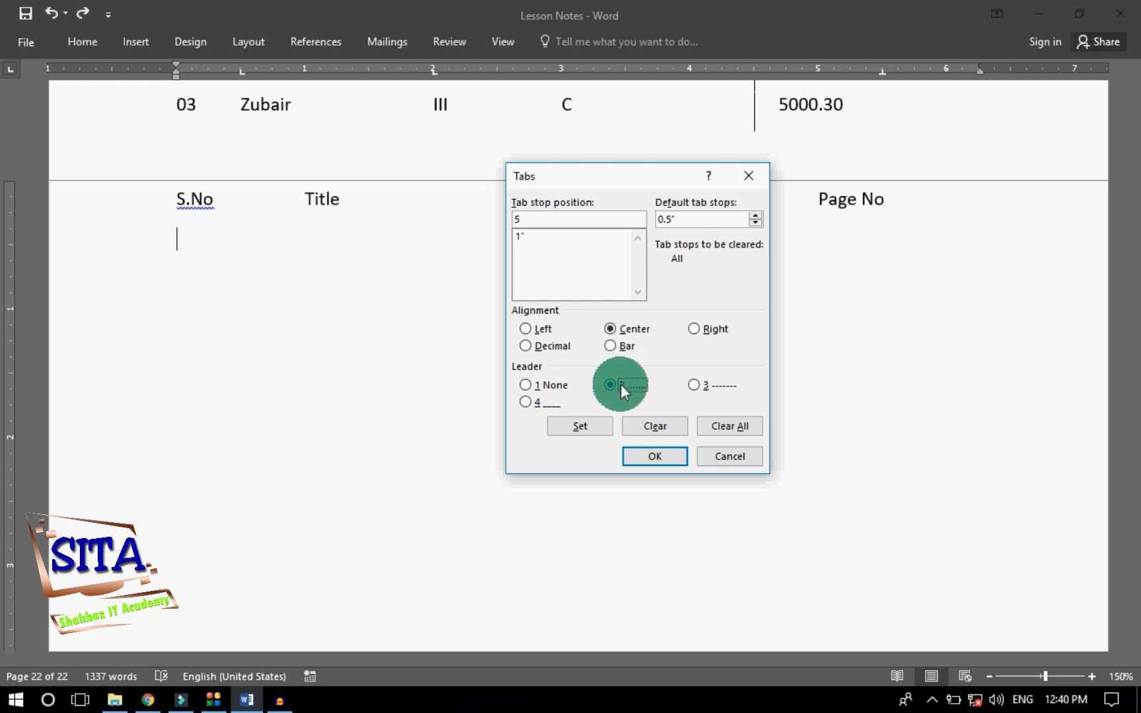
left_click(599, 422)
left_click(631, 462)
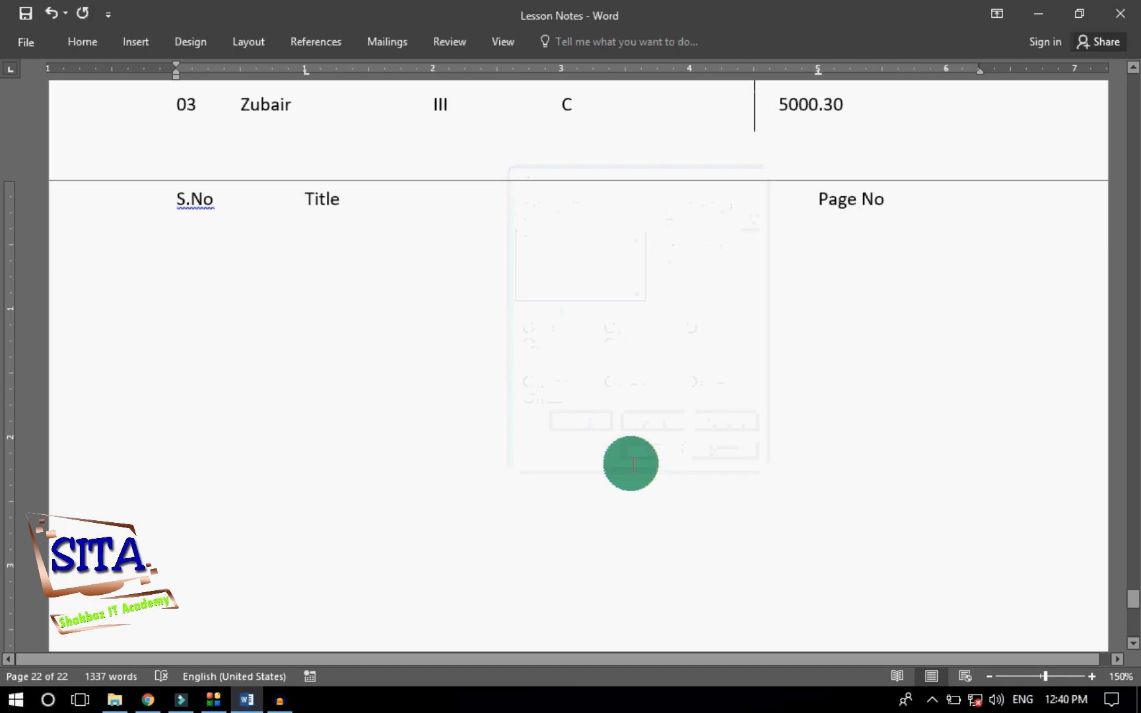
Enter contents entry 01 with the title Introduction and page number 10, aligned under the headings
type("01")
key("Tab")
type("Introduction")
key("Tab")
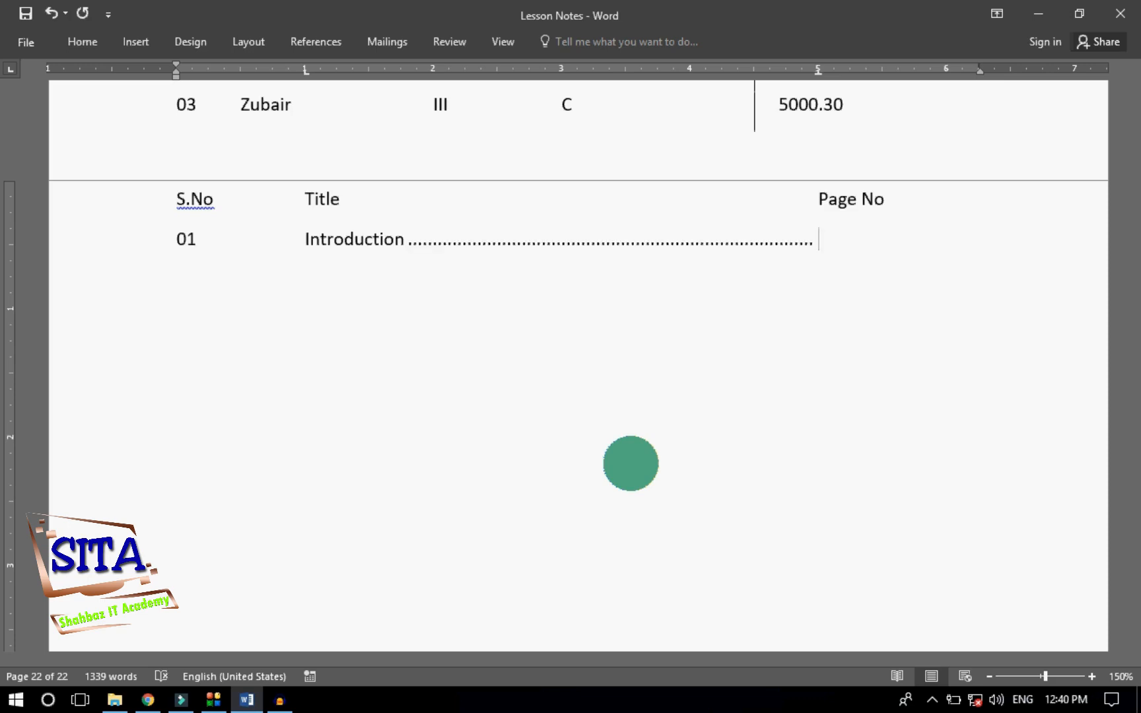
type("10")
Add contents entry 02 on a new line with the title Purpose of Study and page number 100
key("Return")
type("02")
key("Tab")
type("Purpose of Study")
key("Tab")
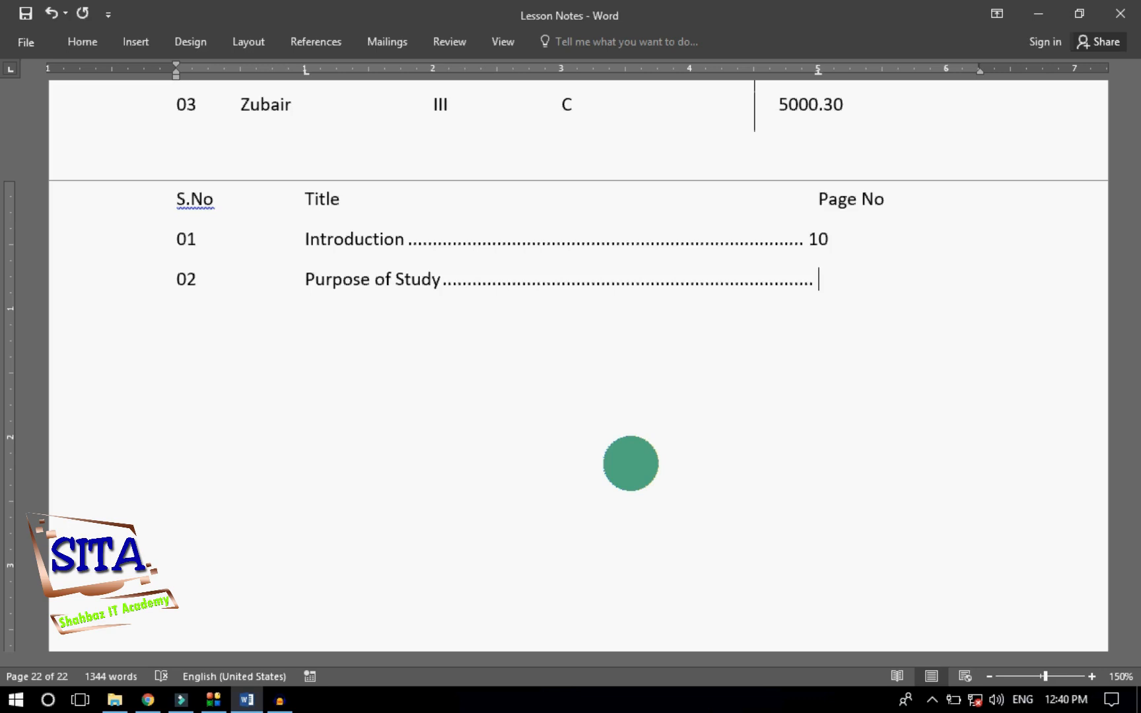
type("100")
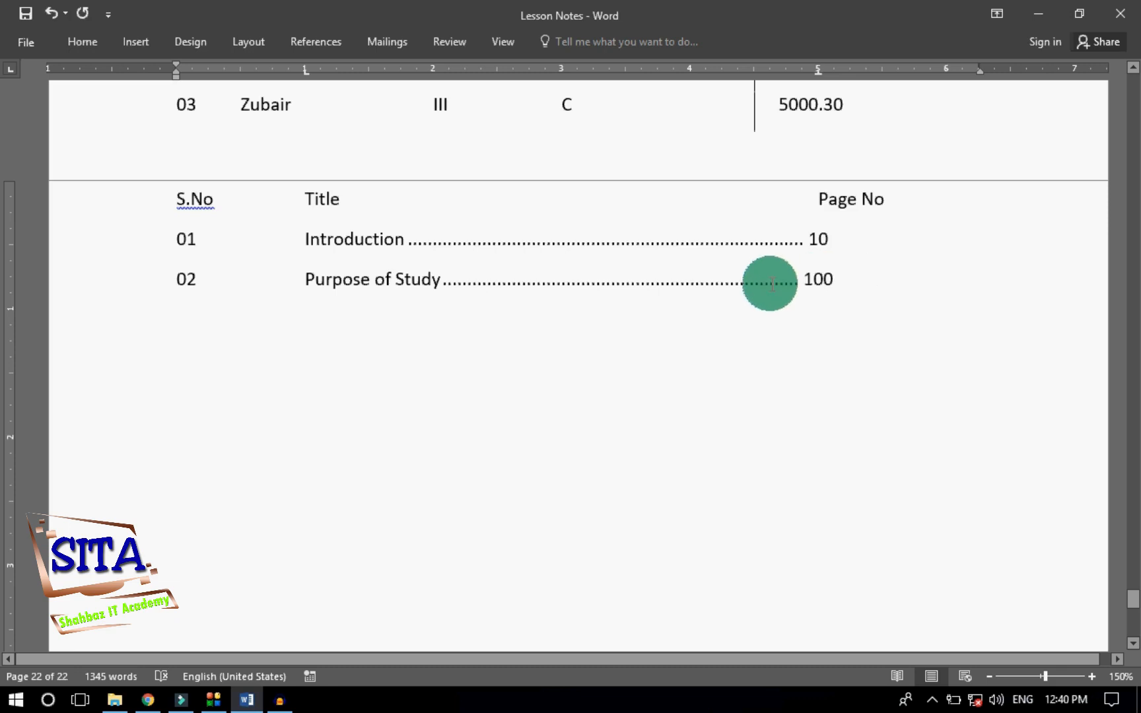
left_click(822, 268)
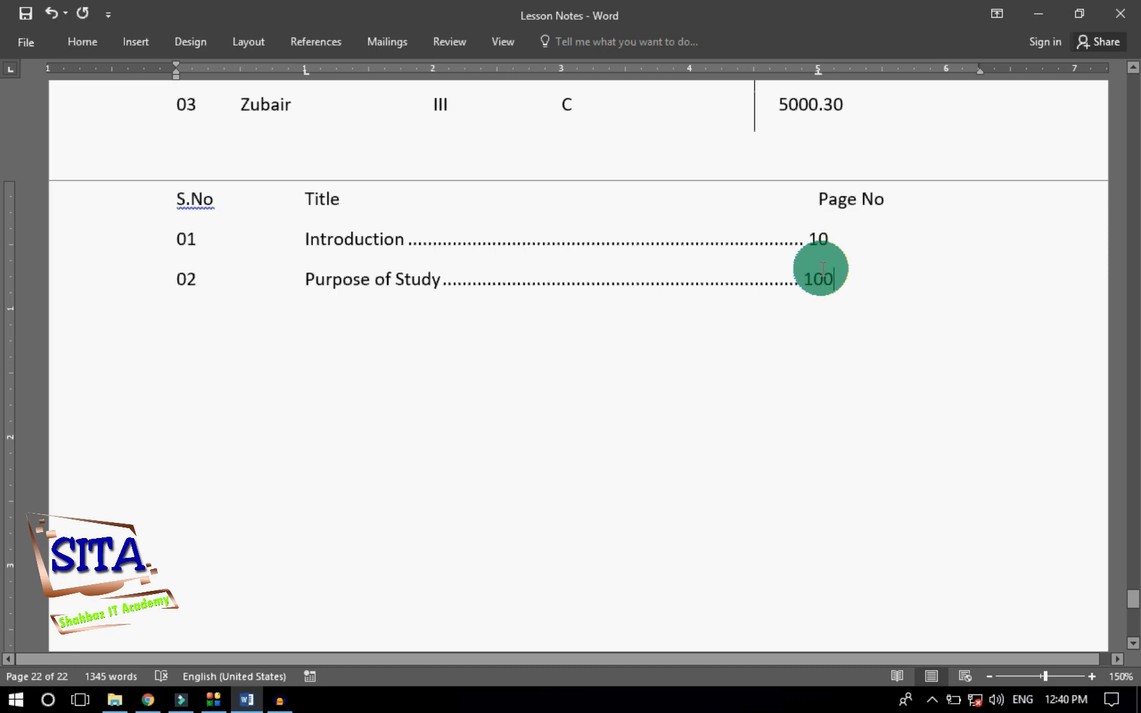
Add contents entry 03 on a new line with the title Purpose of Stydy and page number 5000
key("Return")
type("03")
key("Tab")
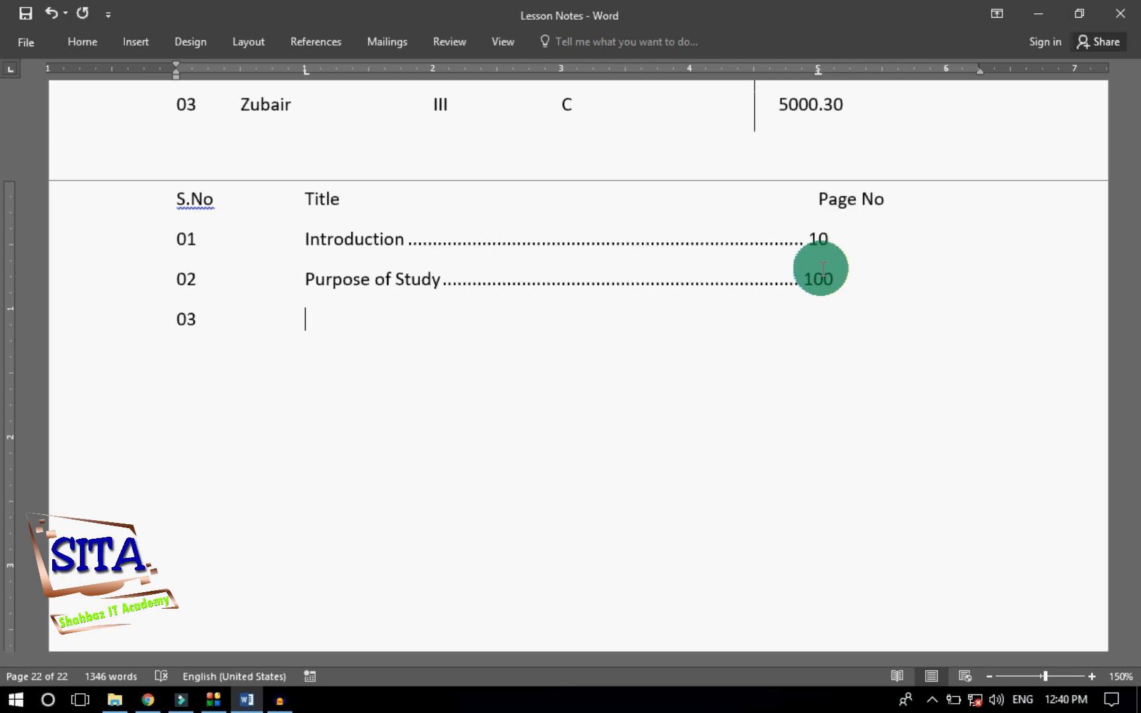
type("Purpose of Stydy")
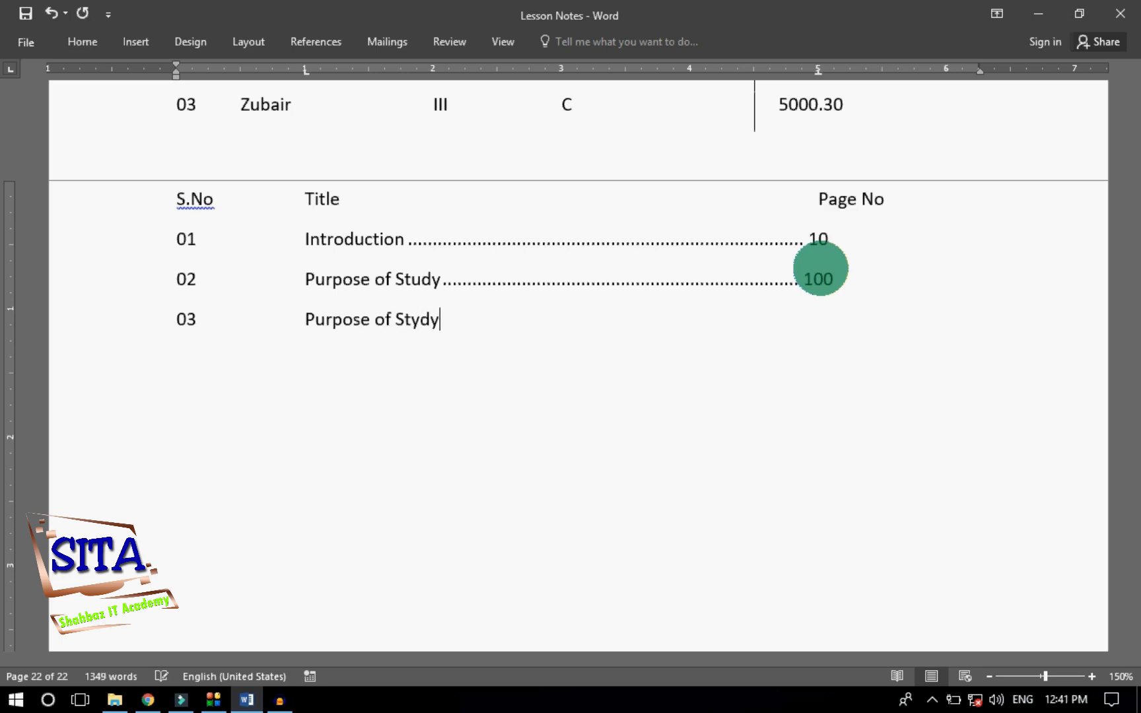
key("Tab")
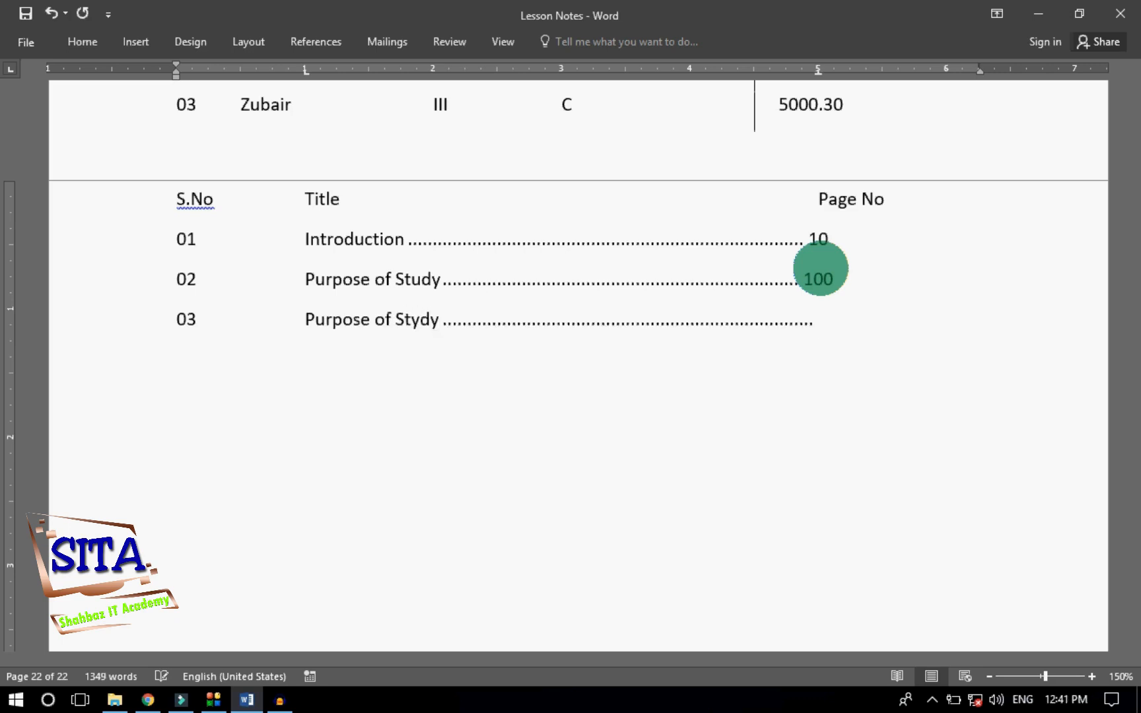
type("5000")
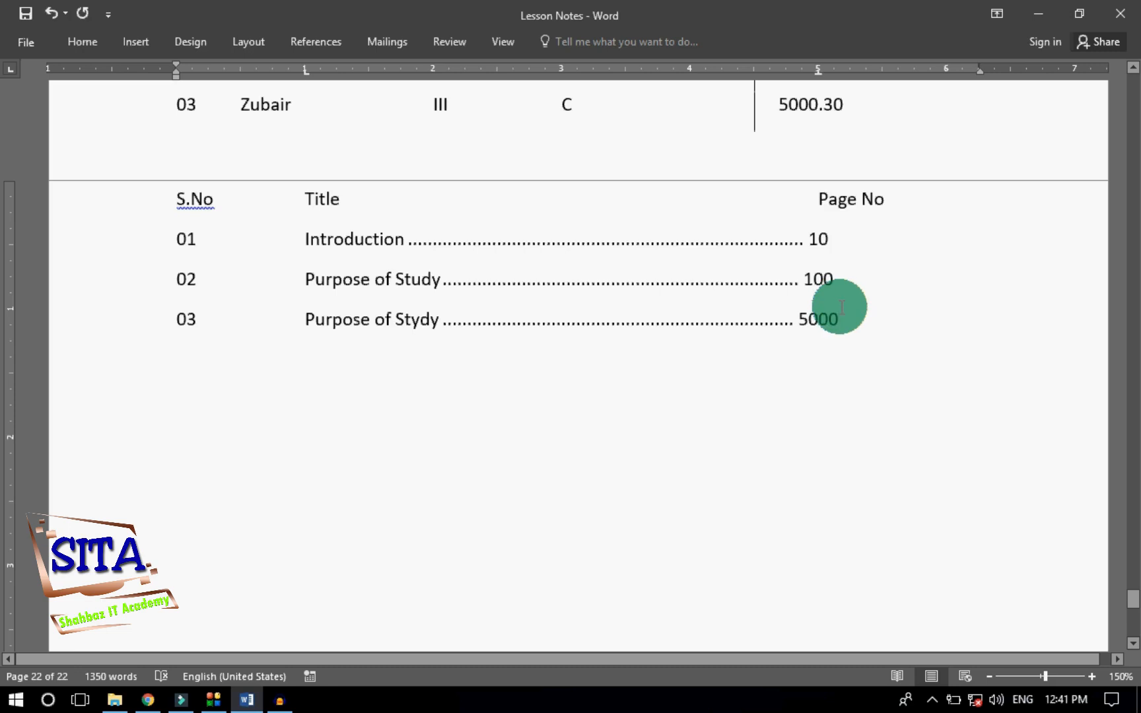
Replace the page number of contents entry 03 with 150
key("BackSpace")
key("BackSpace")
key("BackSpace")
key("BackSpace")
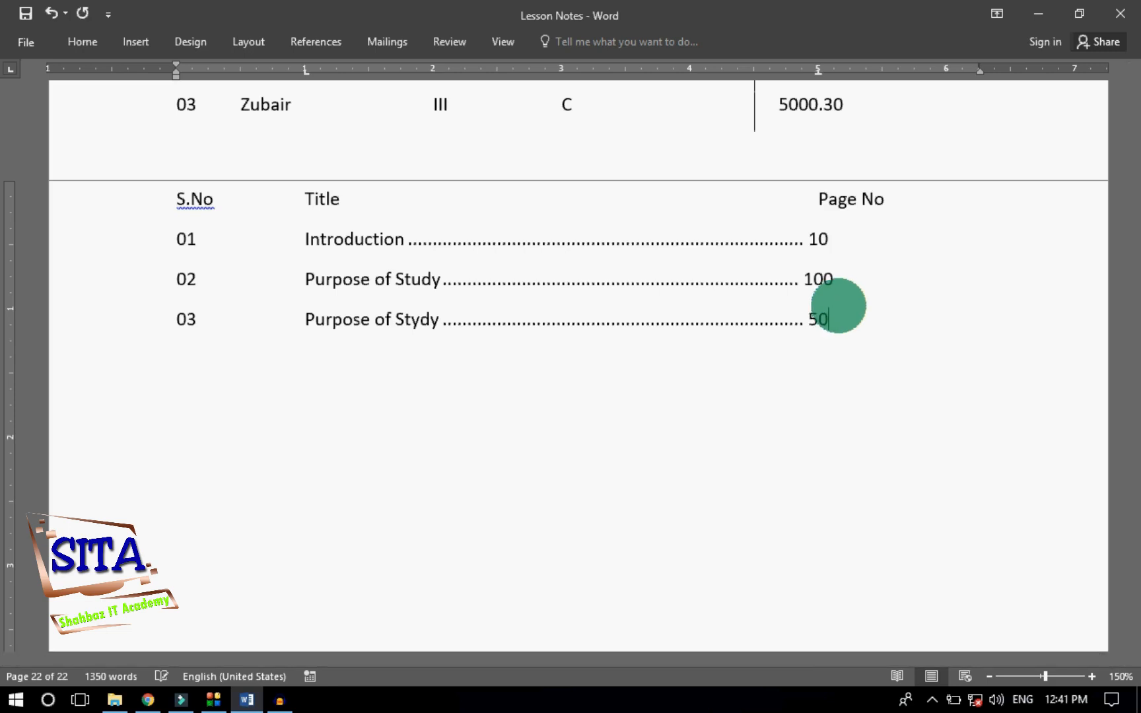
type("150")
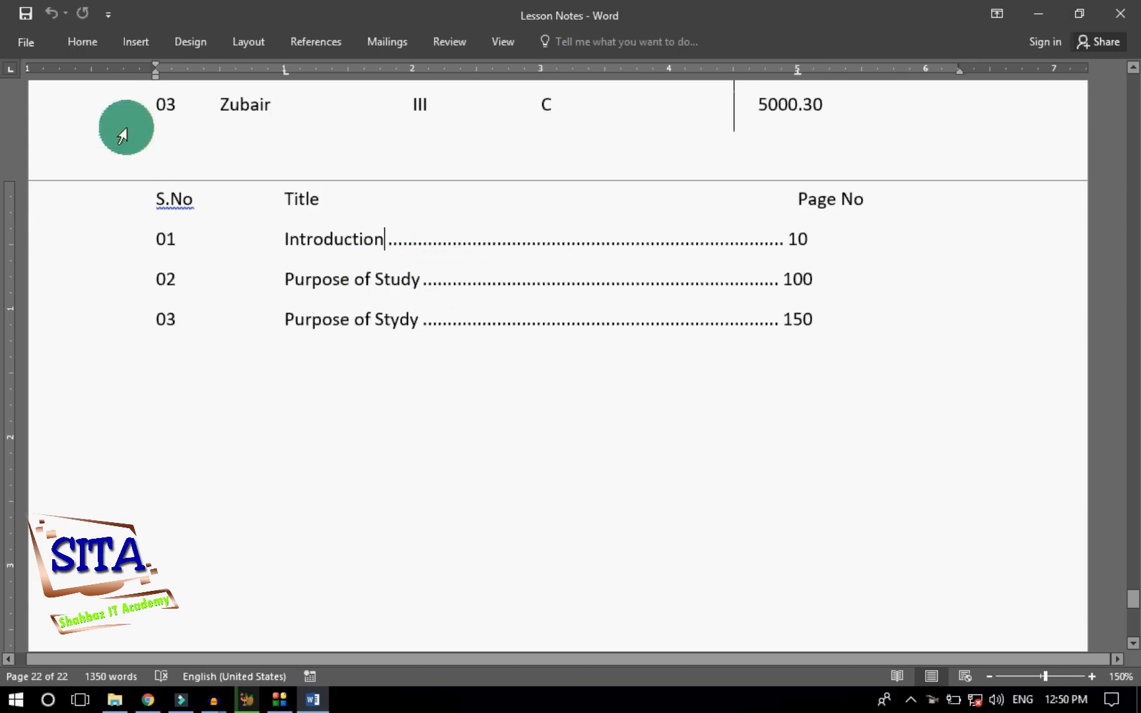
Try clearing only the 5" tab stop from the Introduction line, and undo the change
left_click(83, 42)
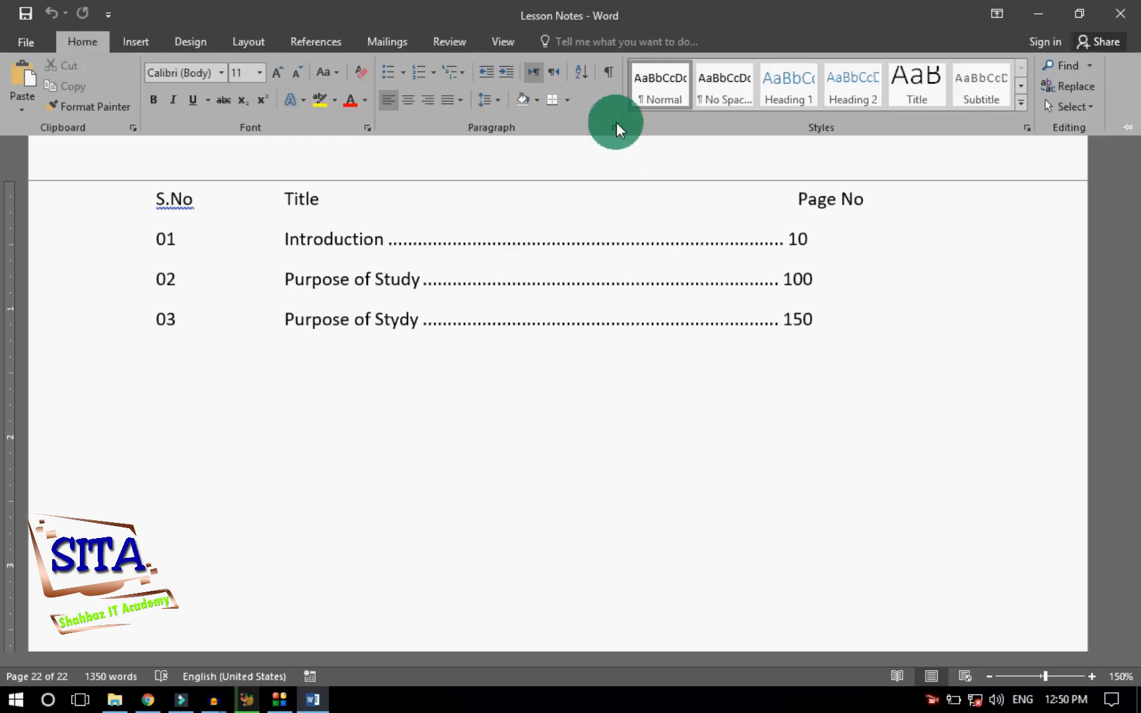
left_click(616, 124)
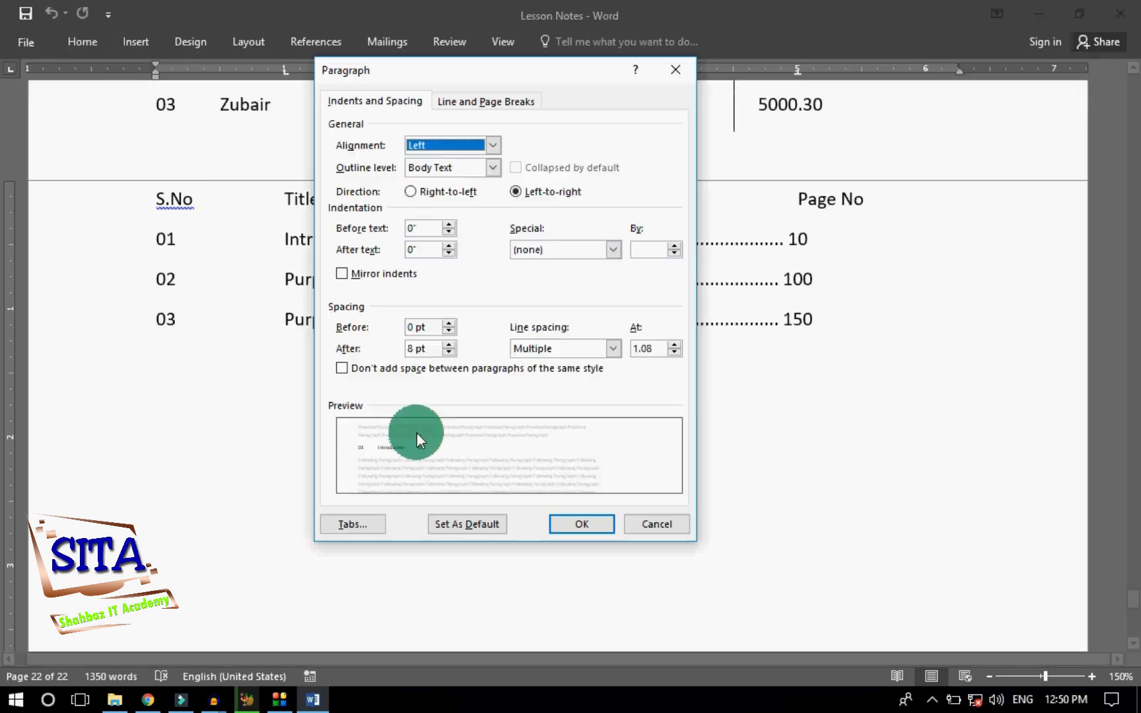
left_click(369, 516)
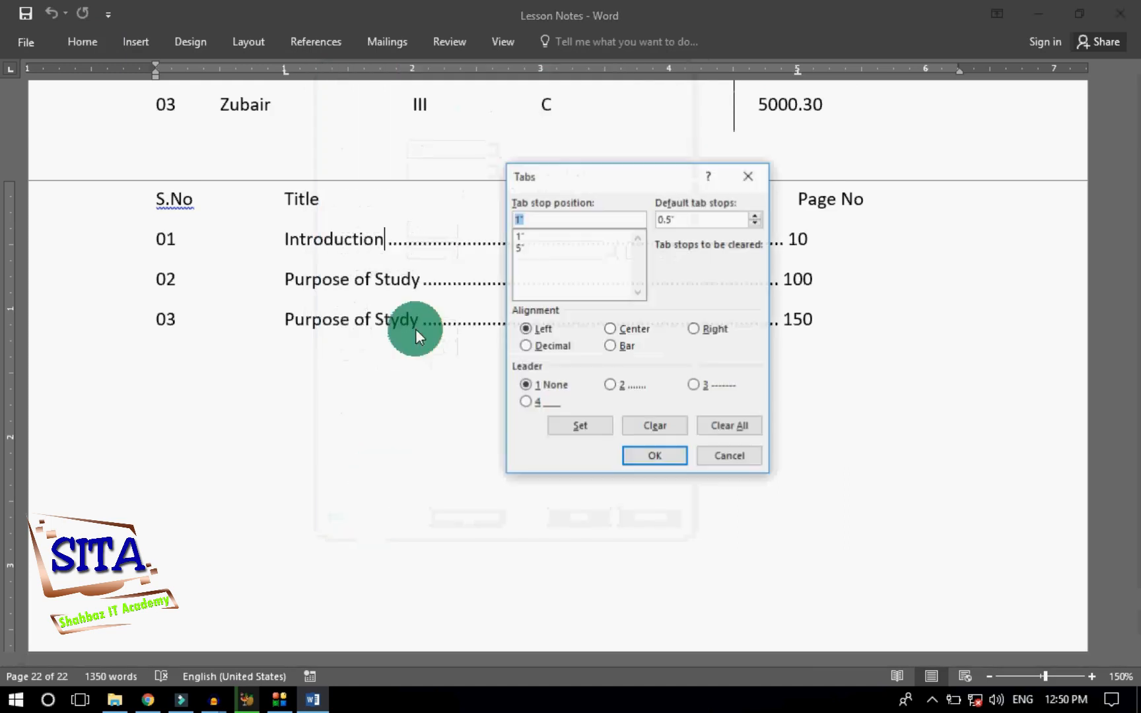
left_click(532, 246)
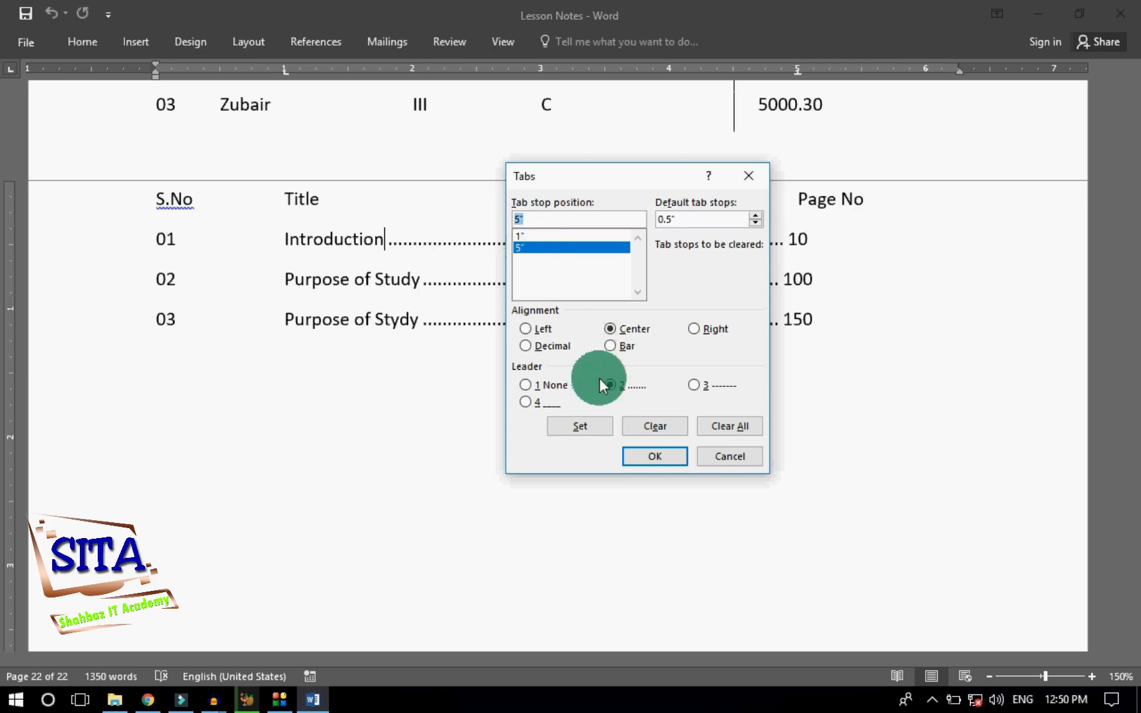
left_click(656, 426)
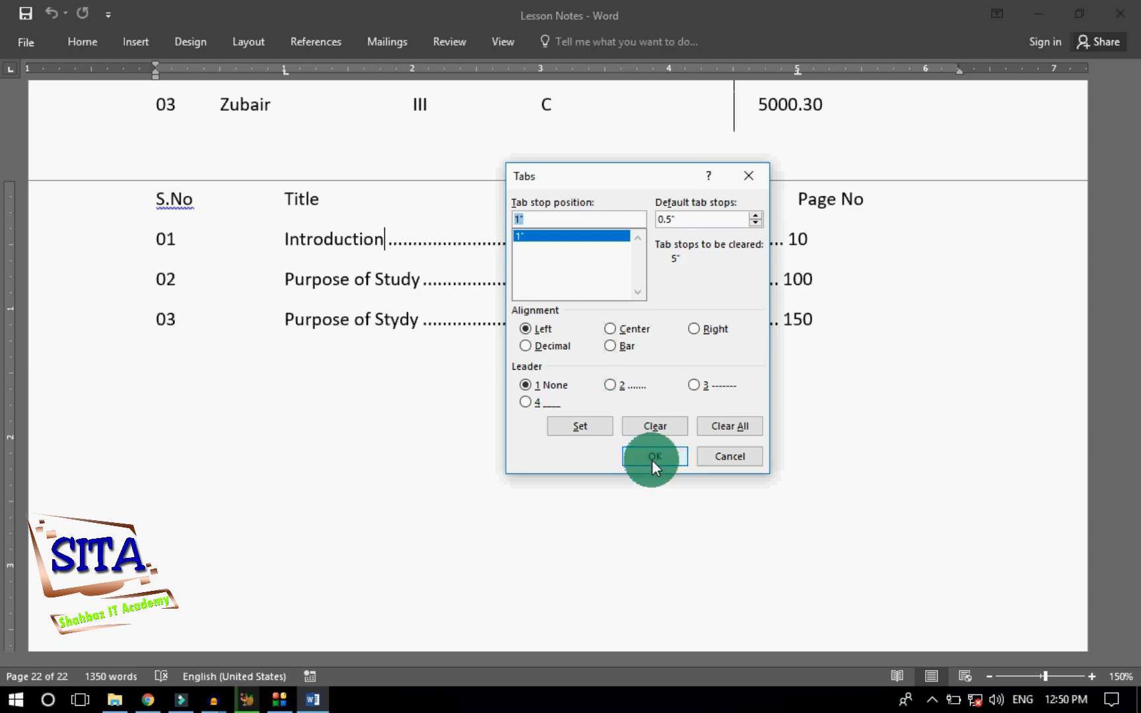
left_click(651, 456)
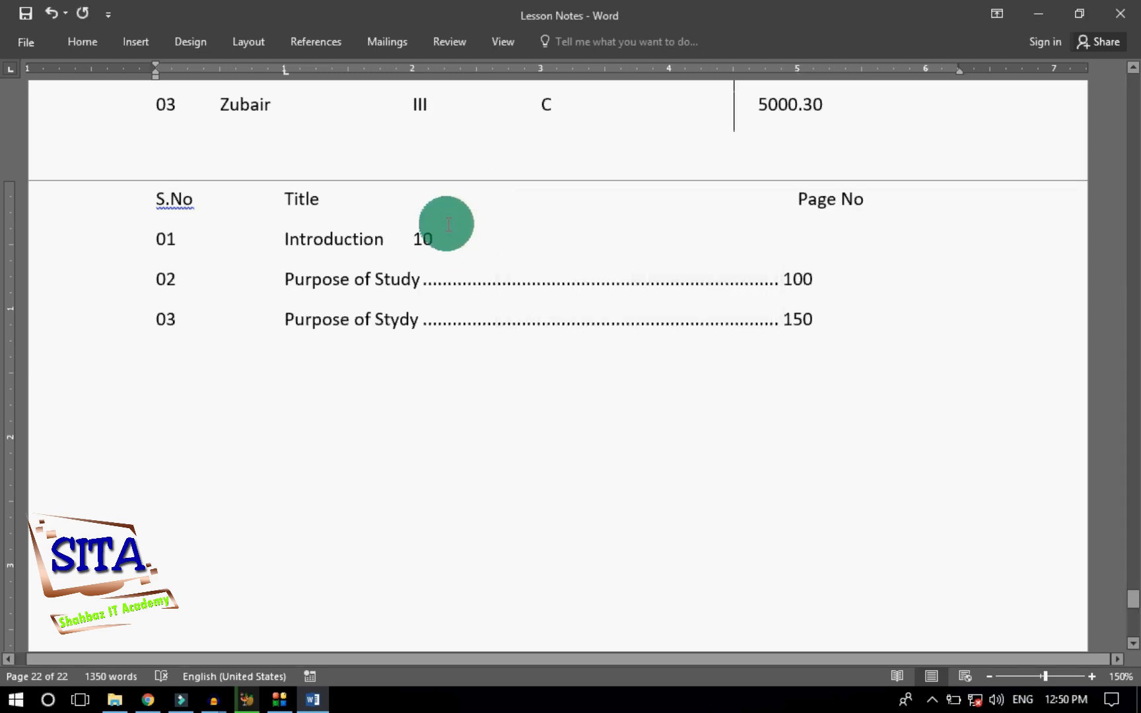
key("ctrl+z")
Clear all tab stops from the three contents entries, 01 to 03, at once
left_click(453, 344, "shift")
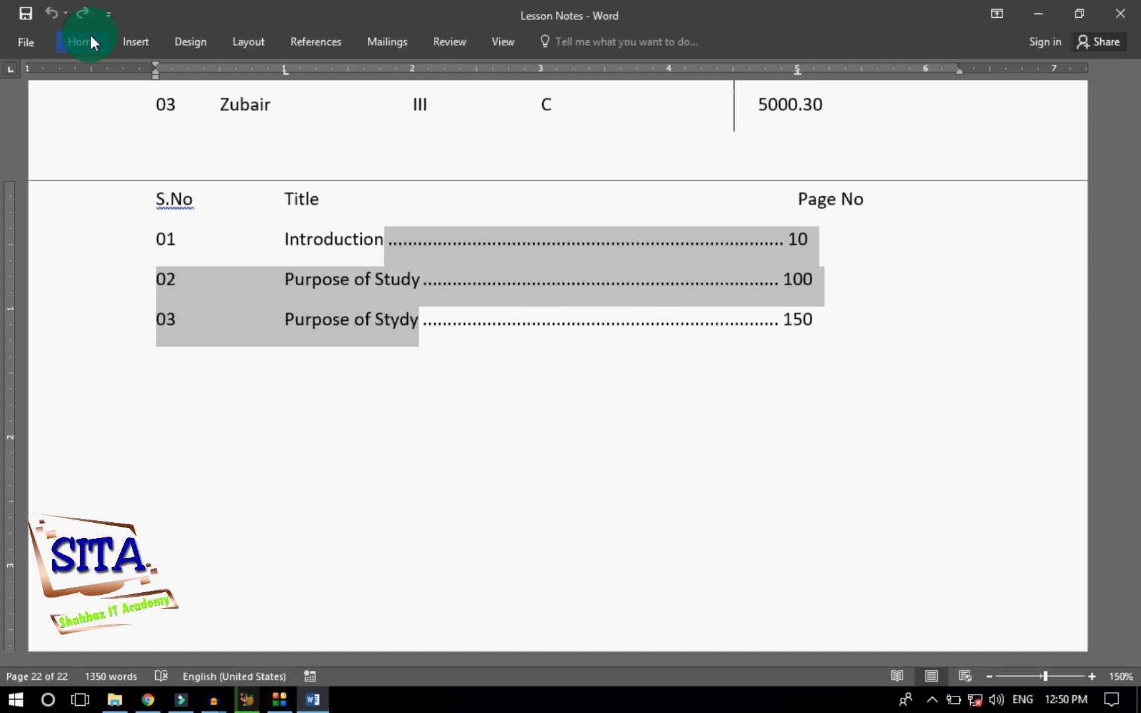
left_click(617, 130)
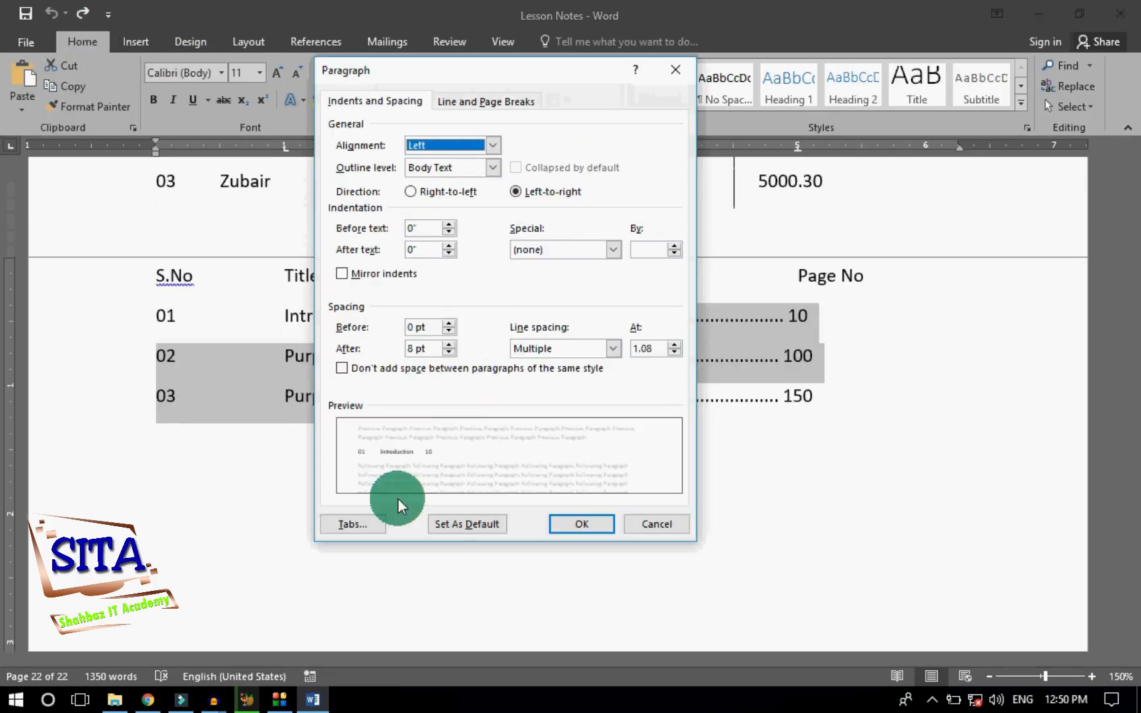
left_click(357, 521)
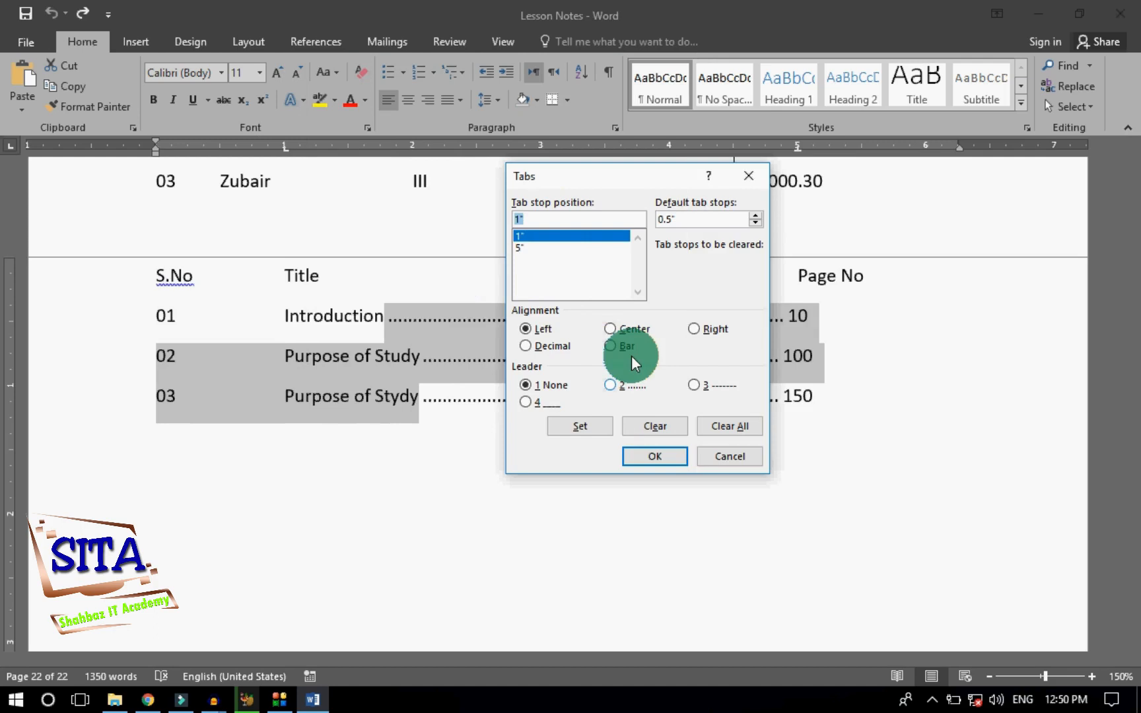
left_click(729, 426)
left_click(655, 456)
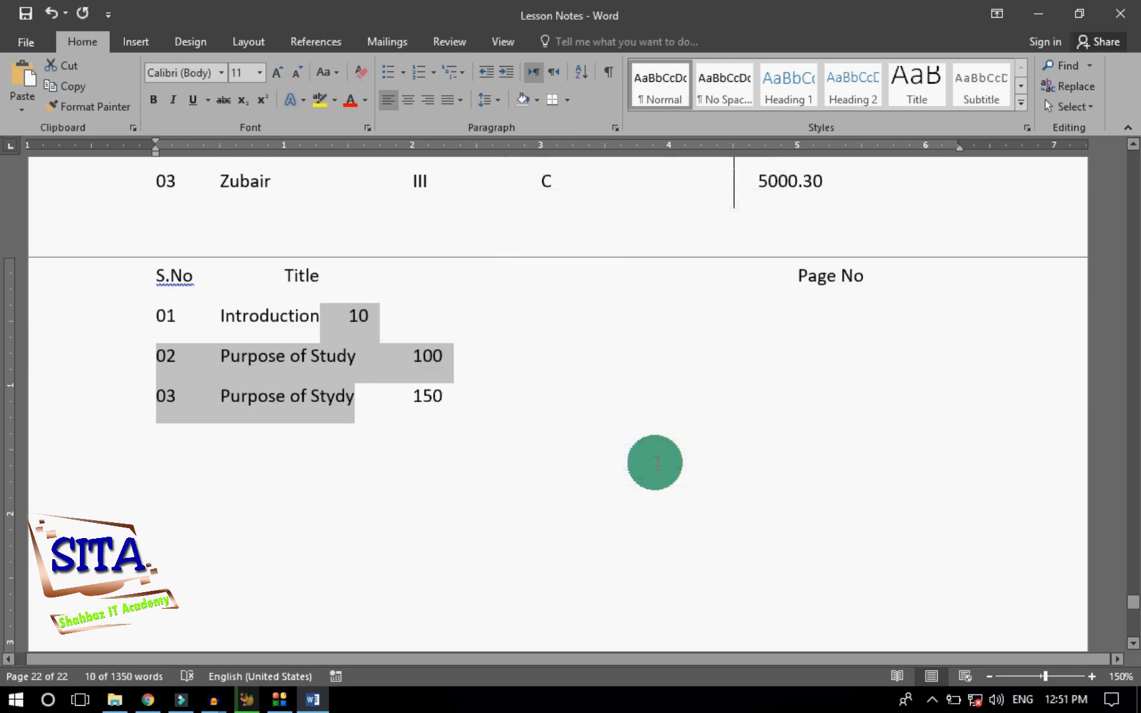
left_click(655, 463)
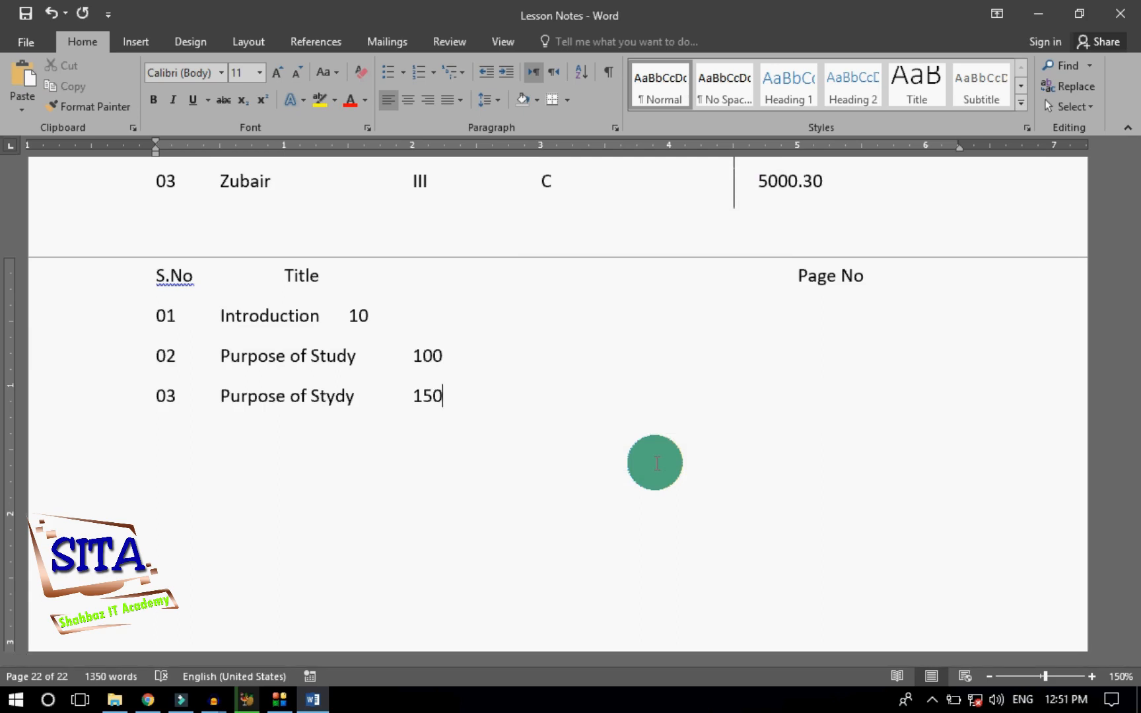
Review the tab-aligned address and fine lists on the preceding pages and the contents list after them
key("Up")
key("Up")
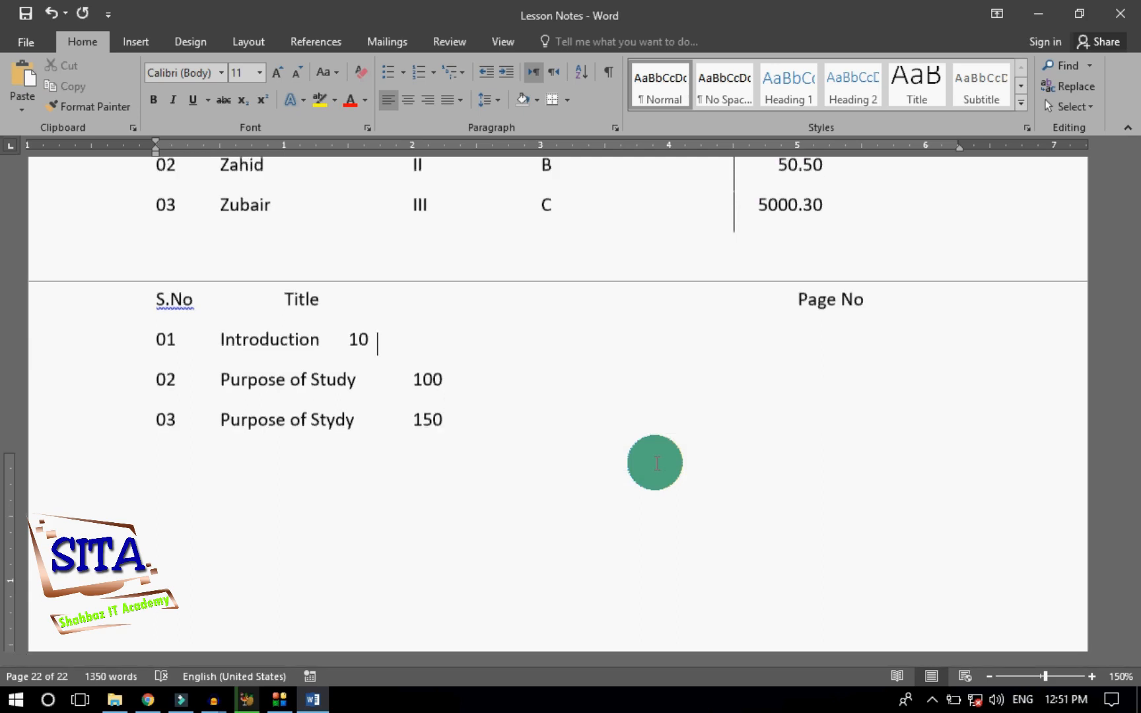
key("ctrl+Page_Up")
key("ctrl+Page_Up")
key("ctrl+Page_Up")
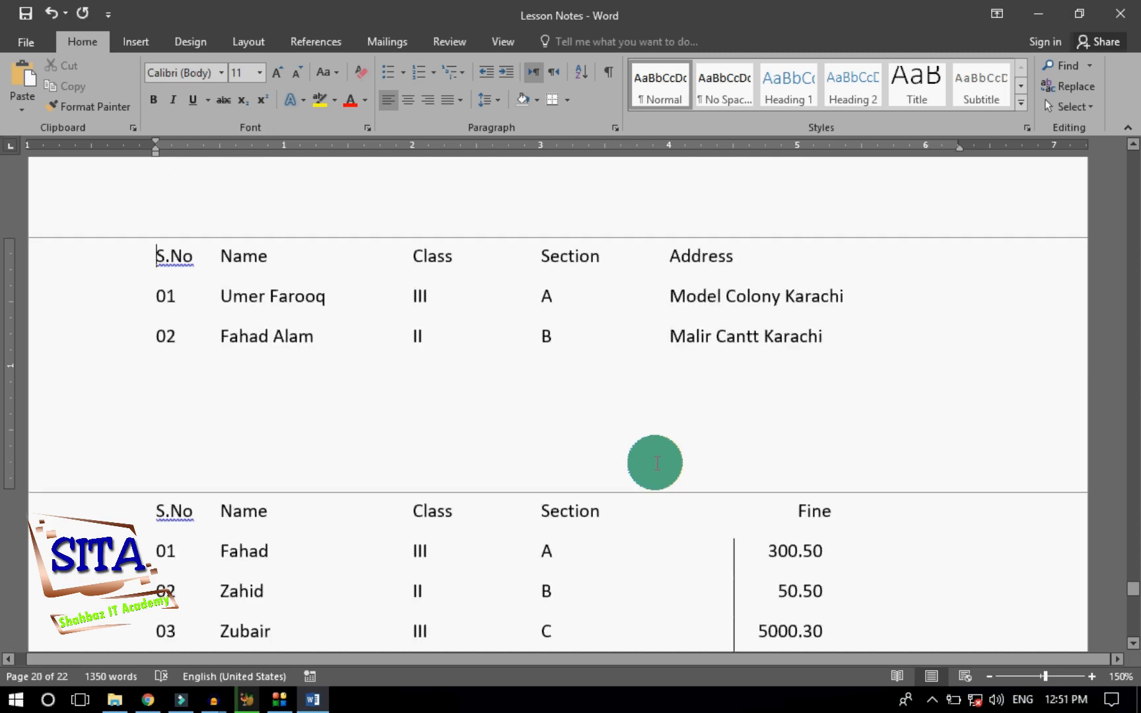
key("ctrl+Page_Down")
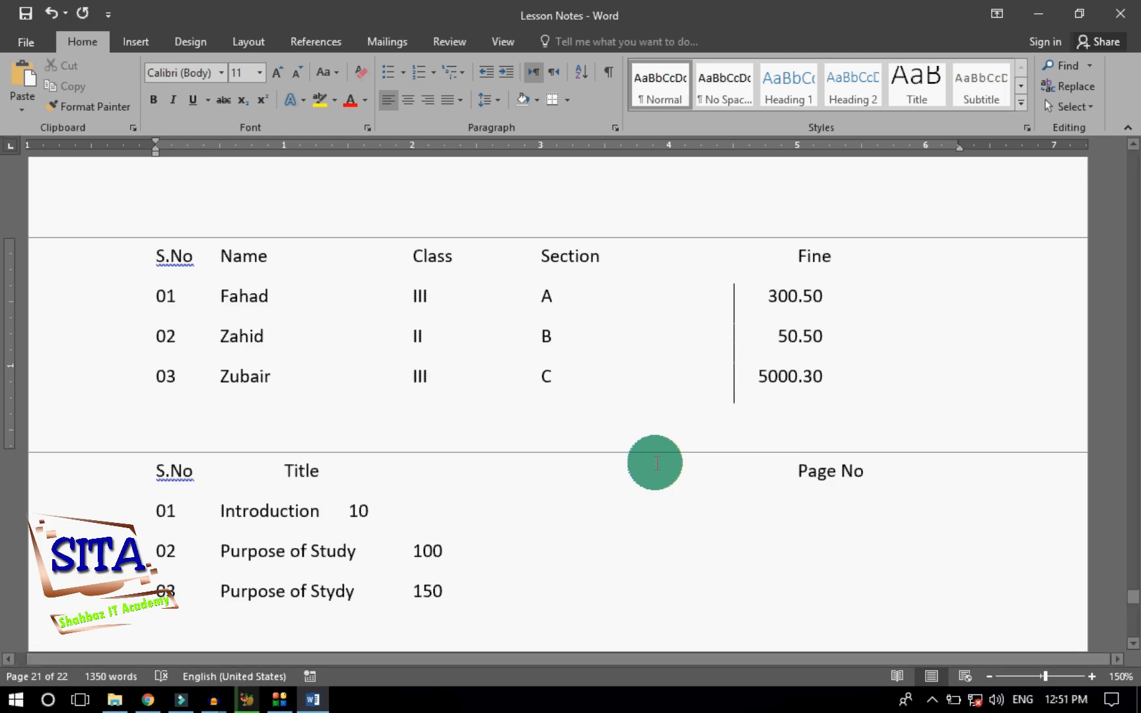
key("ctrl+Page_Down")
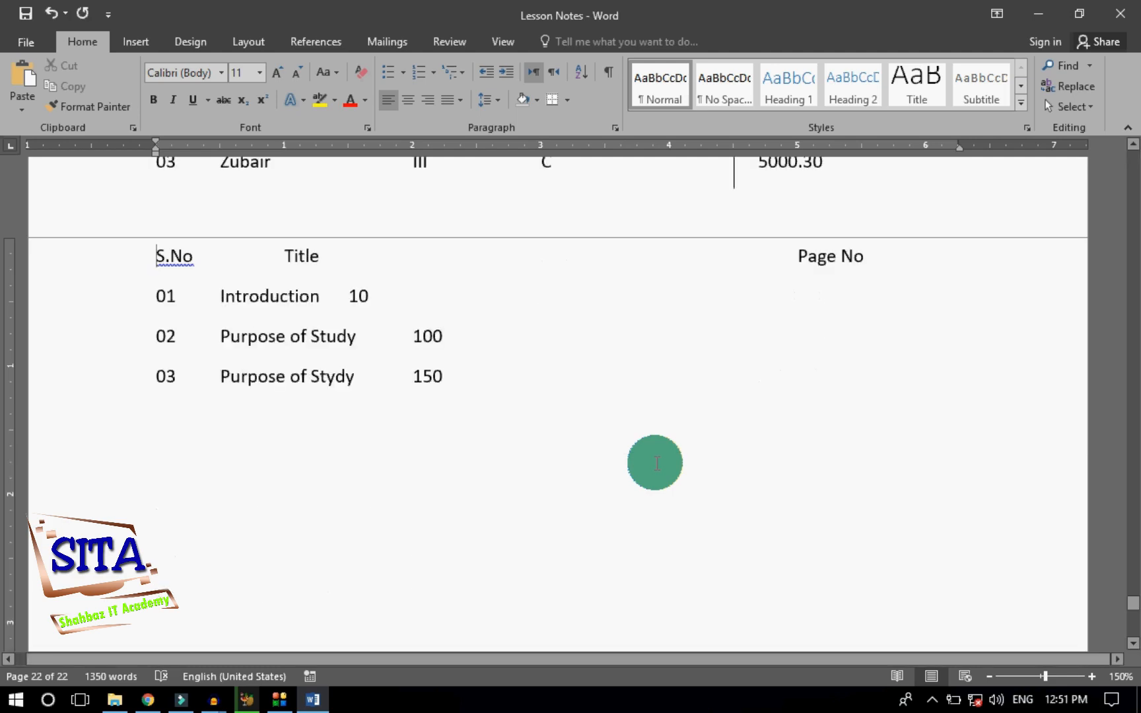
scroll(657, 463, "up", 3)
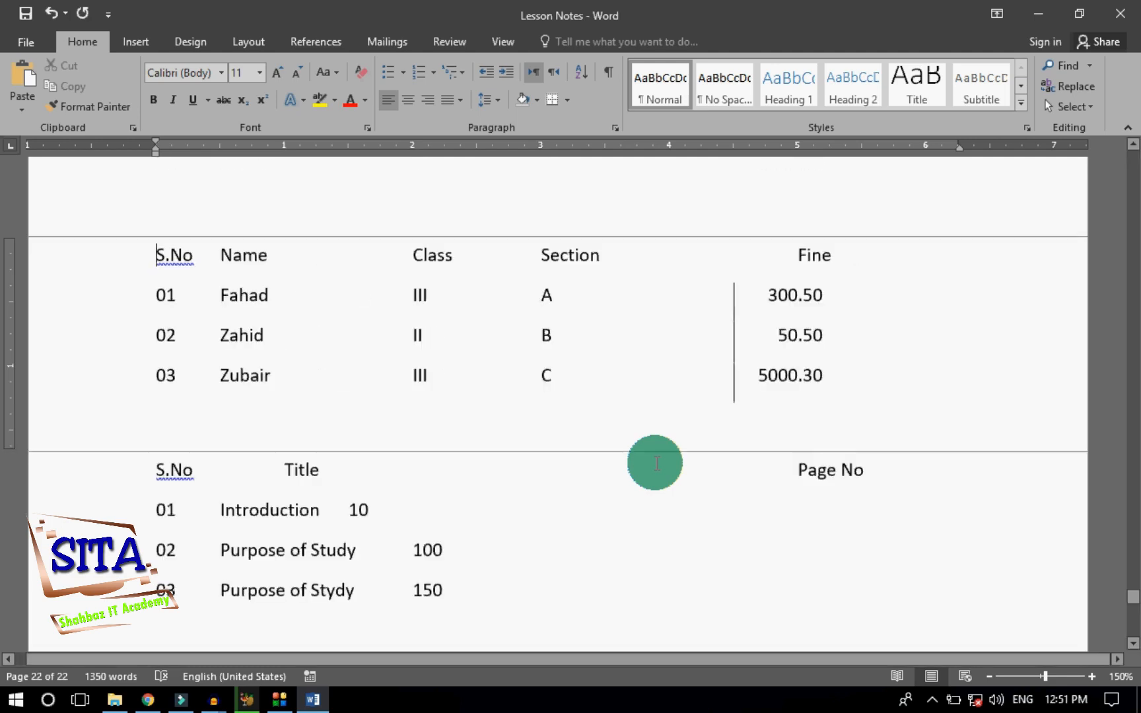